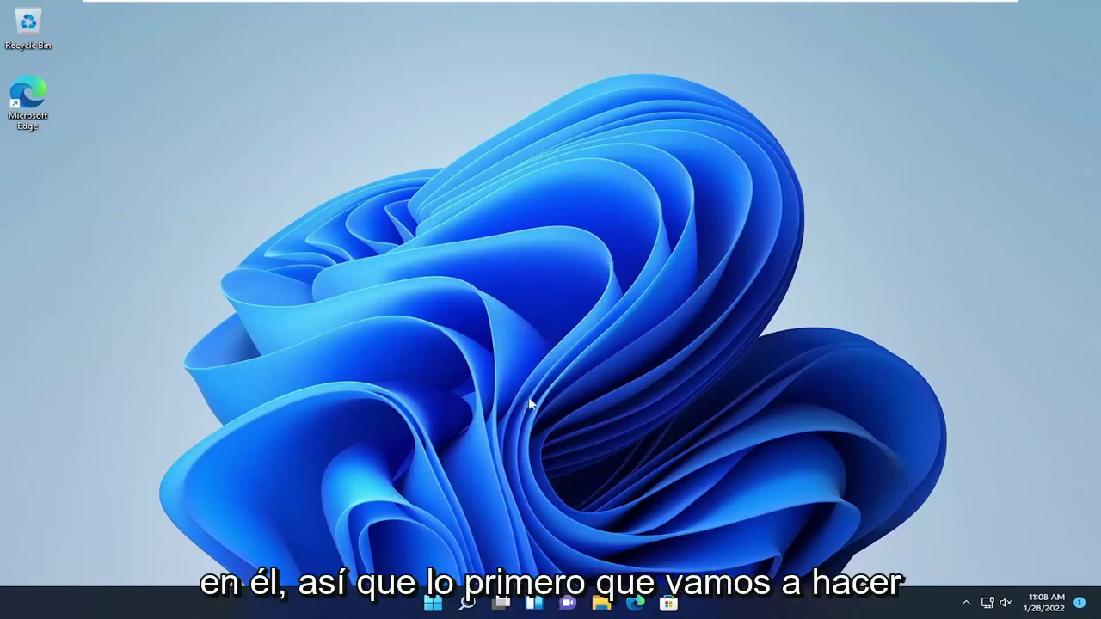
Open System Configuration by searching for msconfig, and bring up the startup apps list in Task Manager.
click(468, 603)
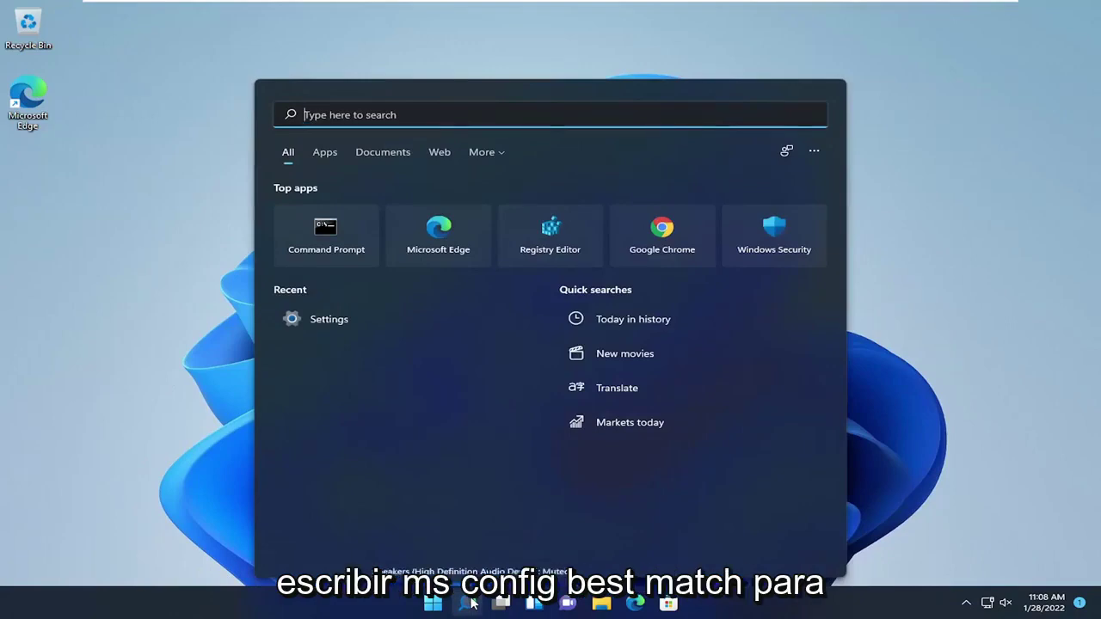
text(msconfig)
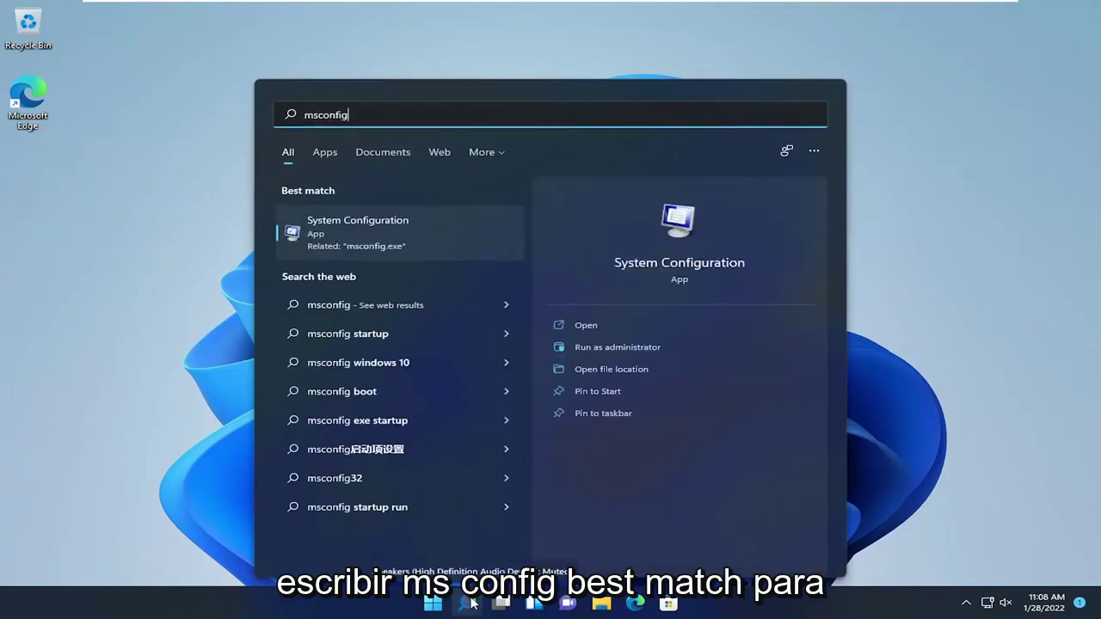
click(355, 247)
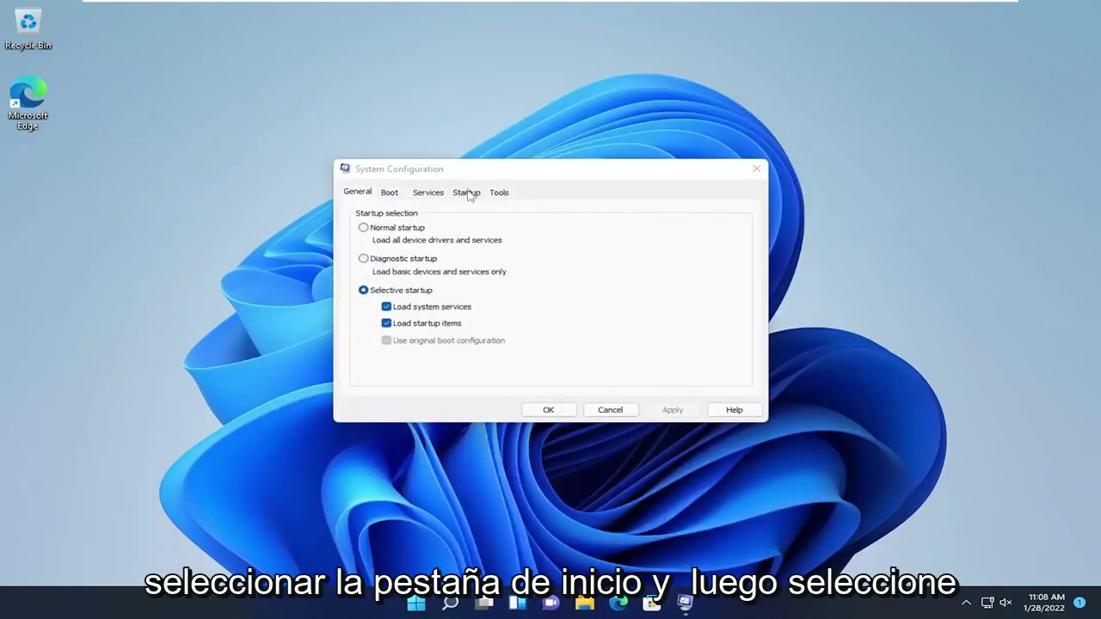
click(466, 193)
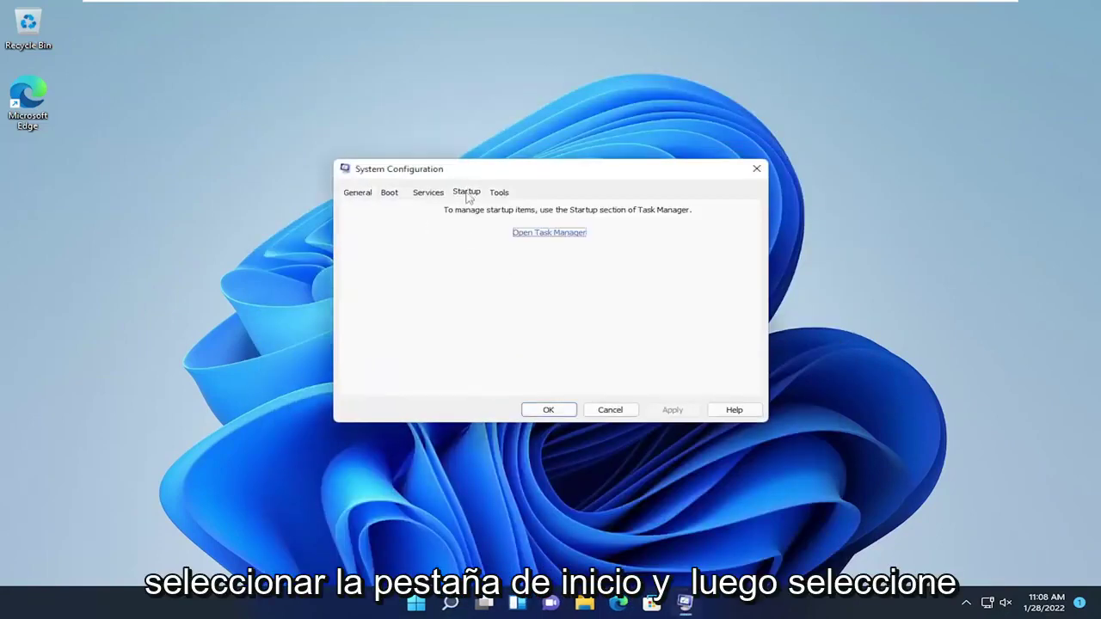
click(545, 238)
drag(382, 36, 606, 87)
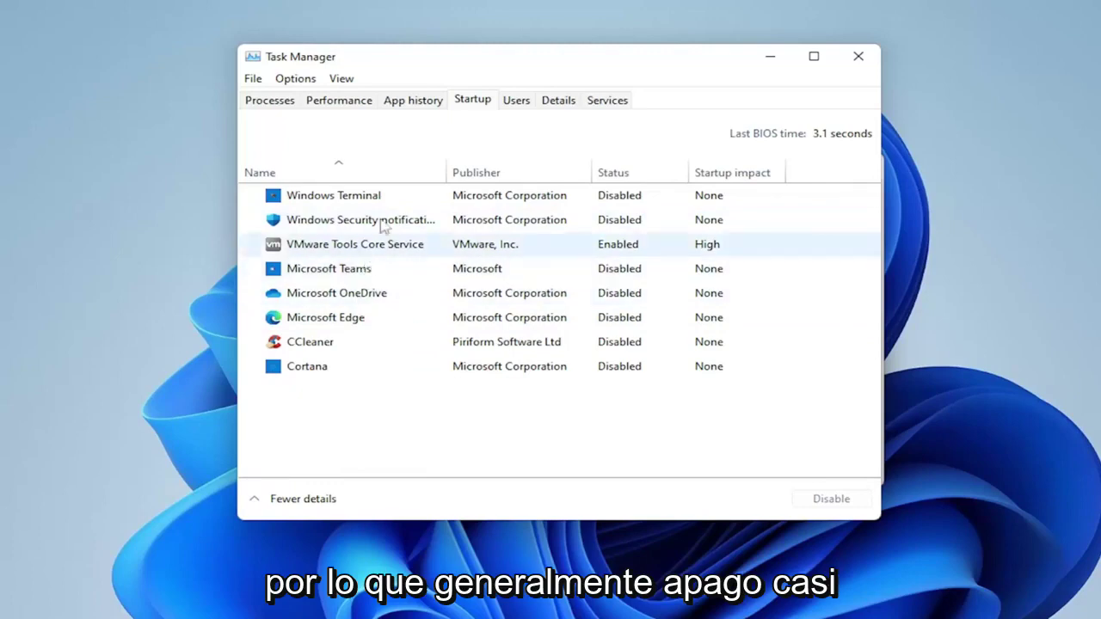
Inspect the VMware Tools Core Service and Microsoft OneDrive startup entries, and close Task Manager and System Configuration.
click(337, 246)
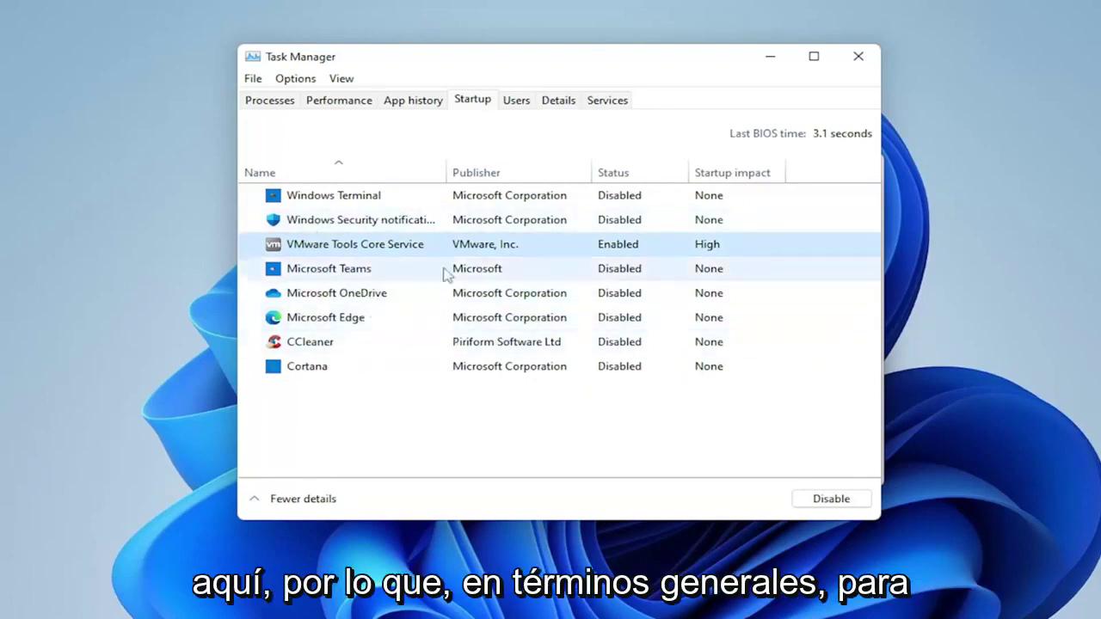
click(336, 294)
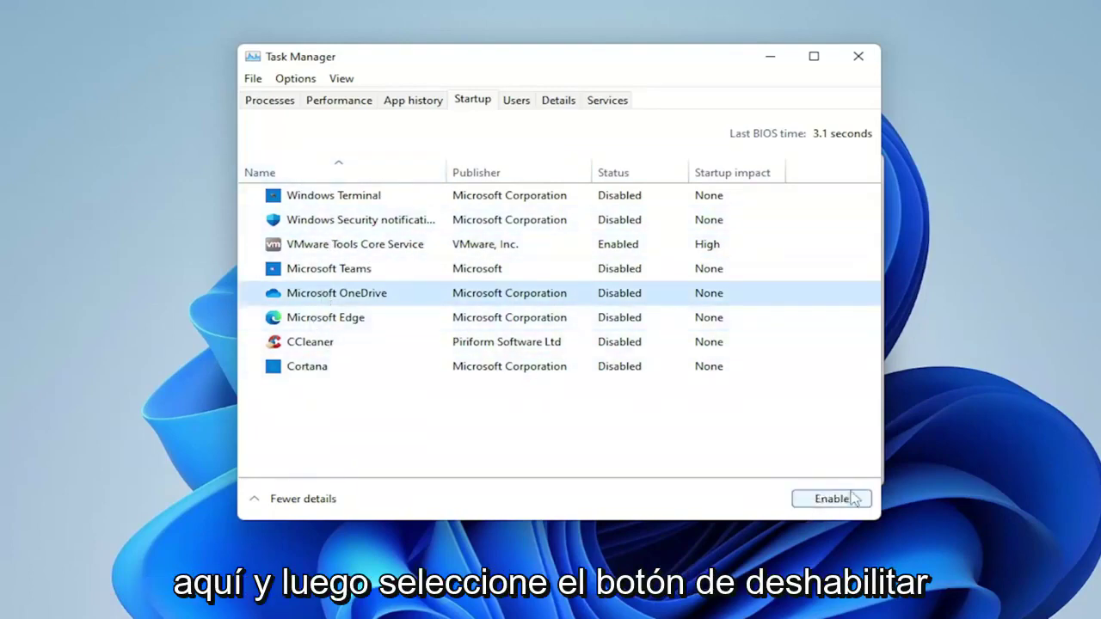
click(486, 246)
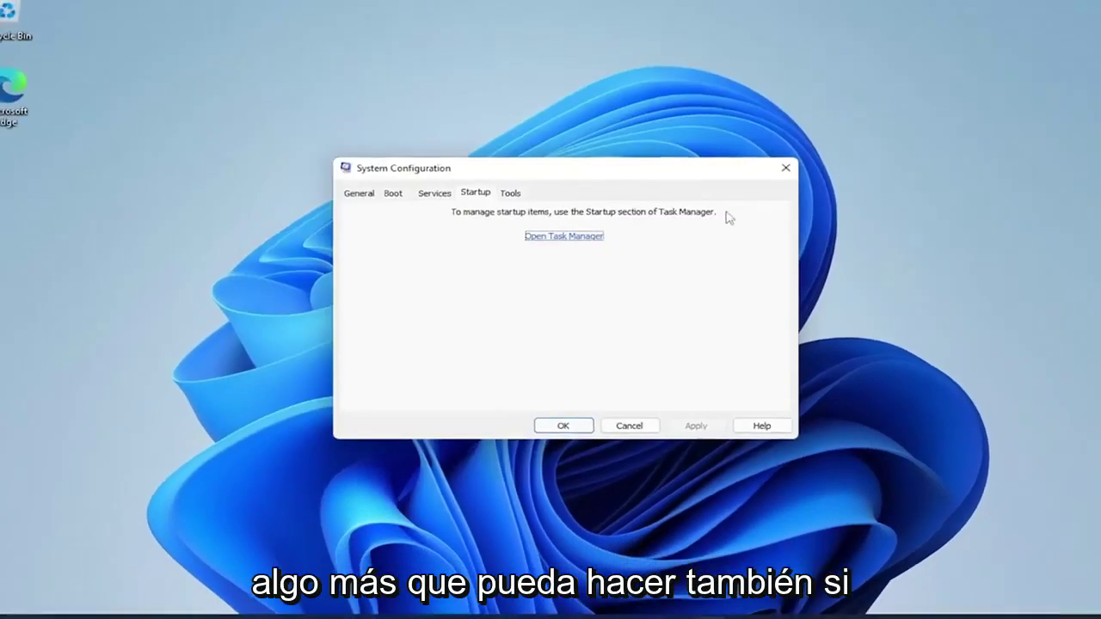
click(785, 168)
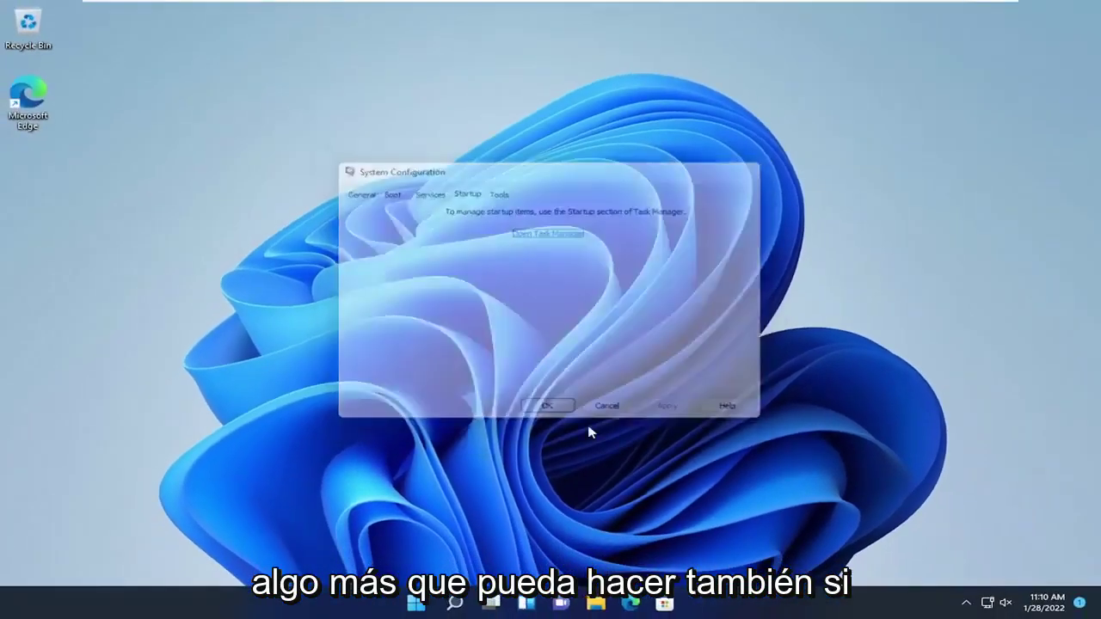
Search the system for apps and features and open the Apps & features settings.
click(471, 605)
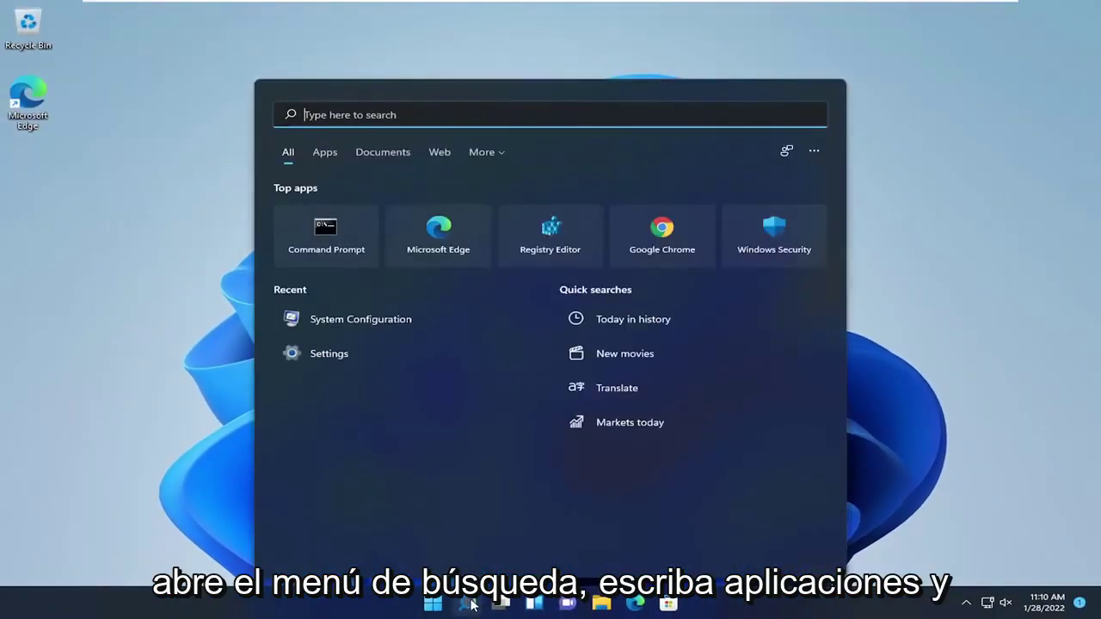
text(apps and fea)
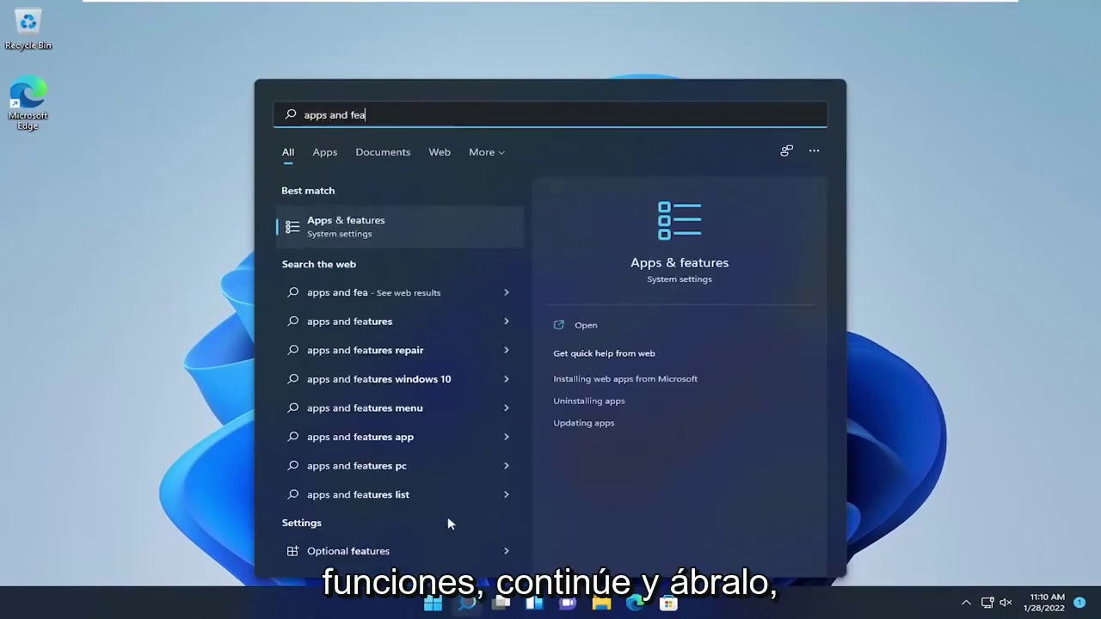
click(353, 226)
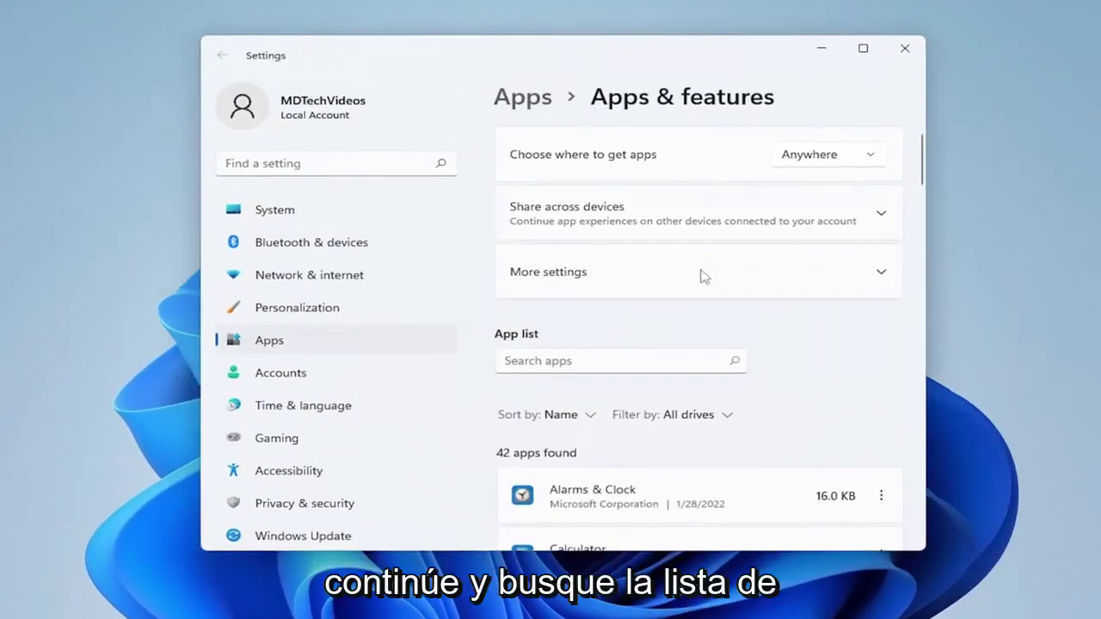
Find Microsoft News in the list of installed apps and uninstall it.
scroll(688, 310, down, 3)
scroll(675, 340, down, 1)
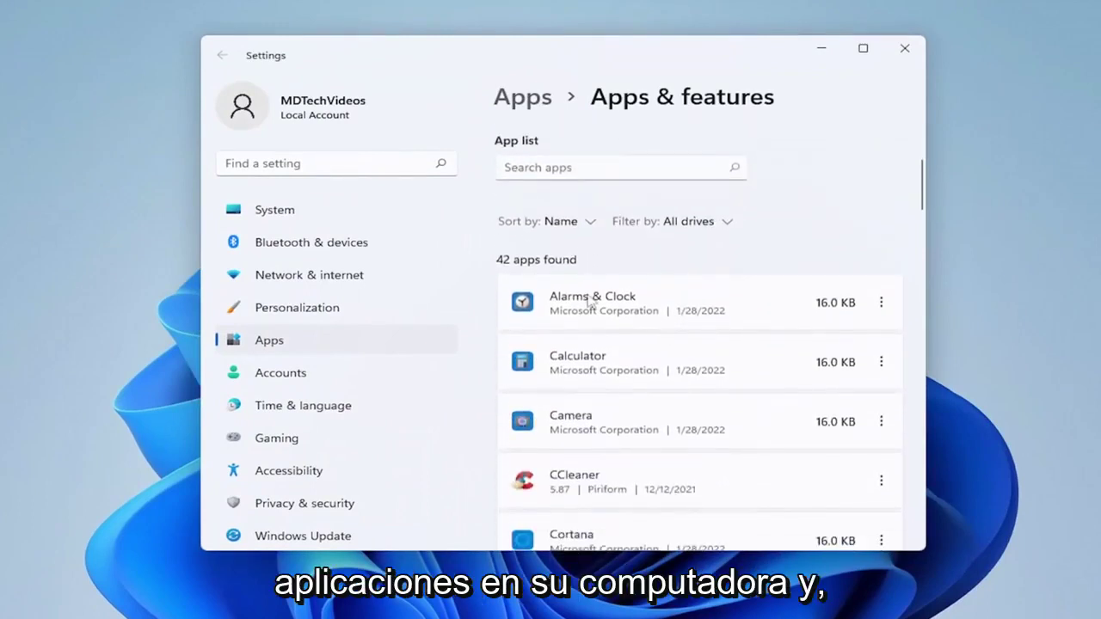
scroll(668, 300, down, 1)
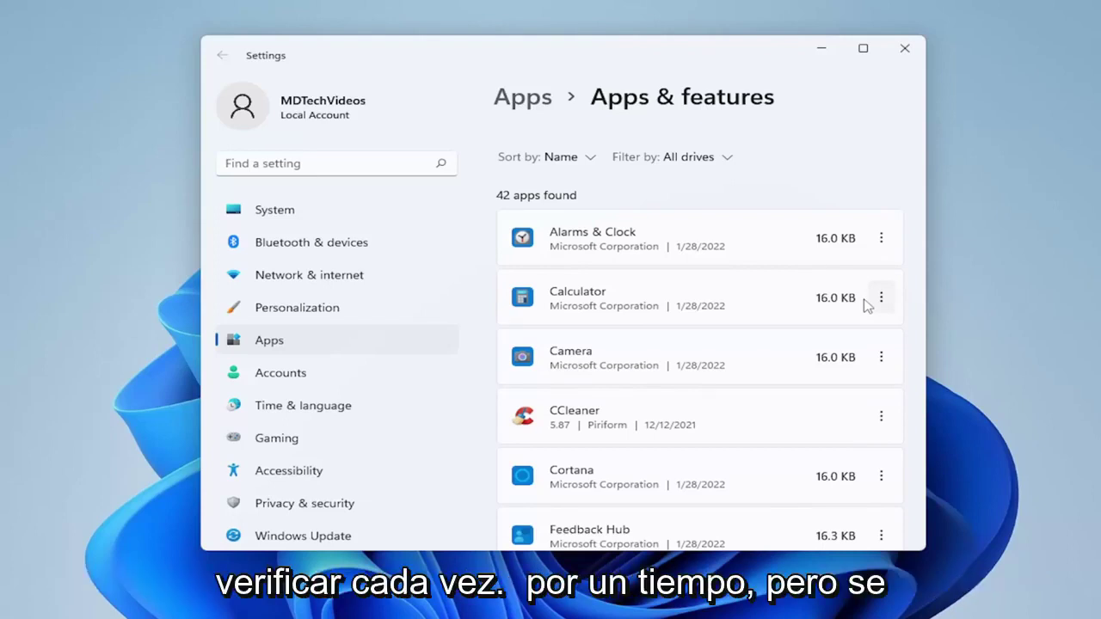
scroll(689, 309, down, 3)
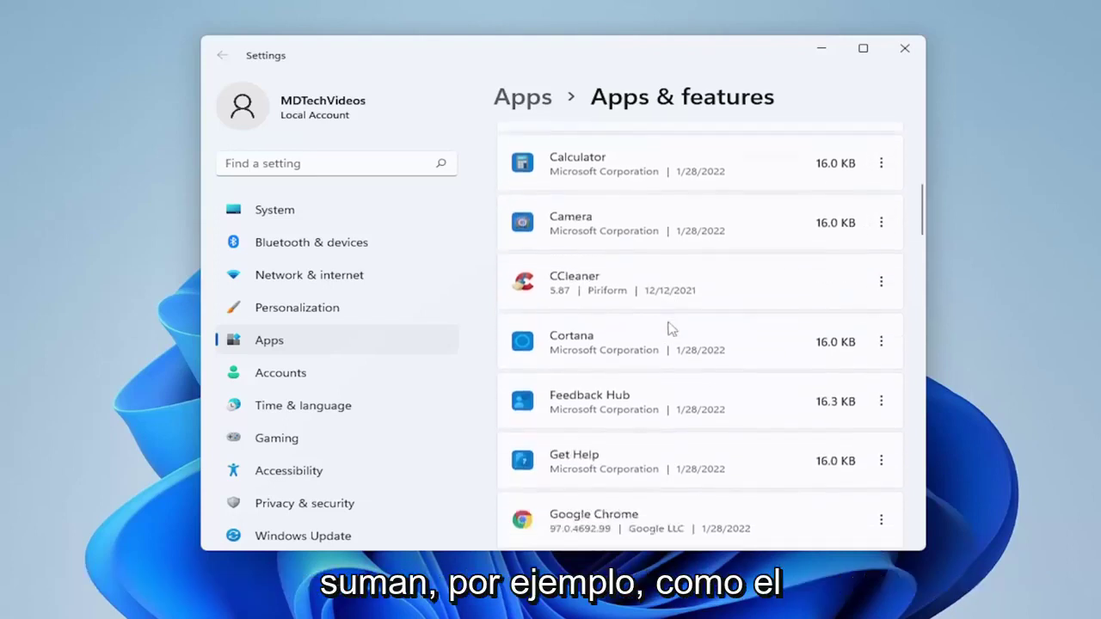
scroll(599, 352, down, 4)
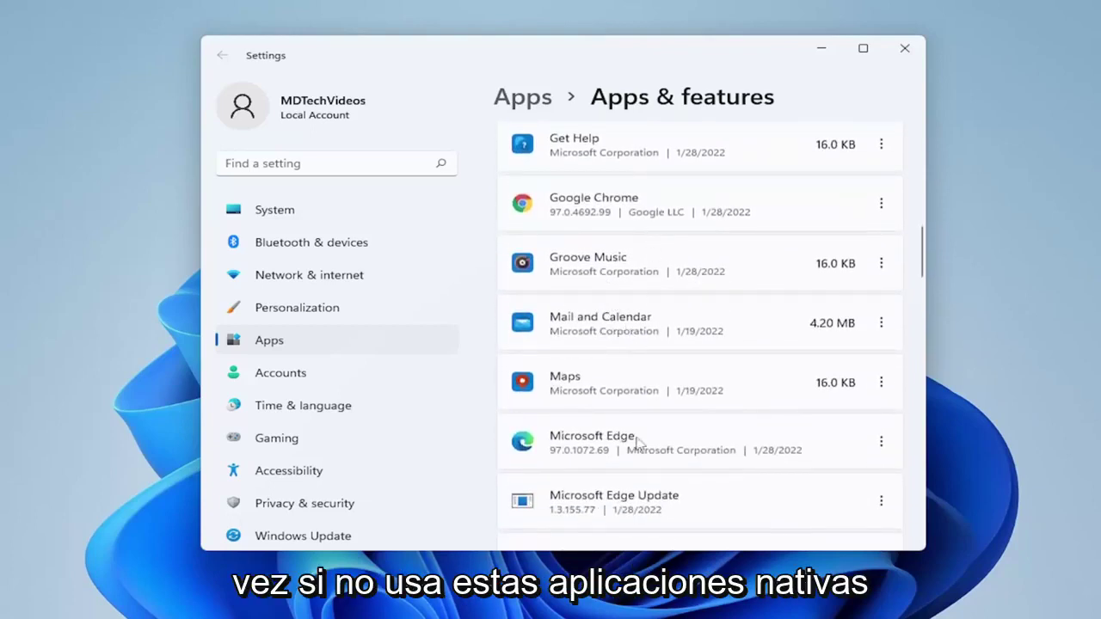
scroll(638, 441, down, 3)
scroll(725, 411, up, 1)
scroll(725, 410, down, 1)
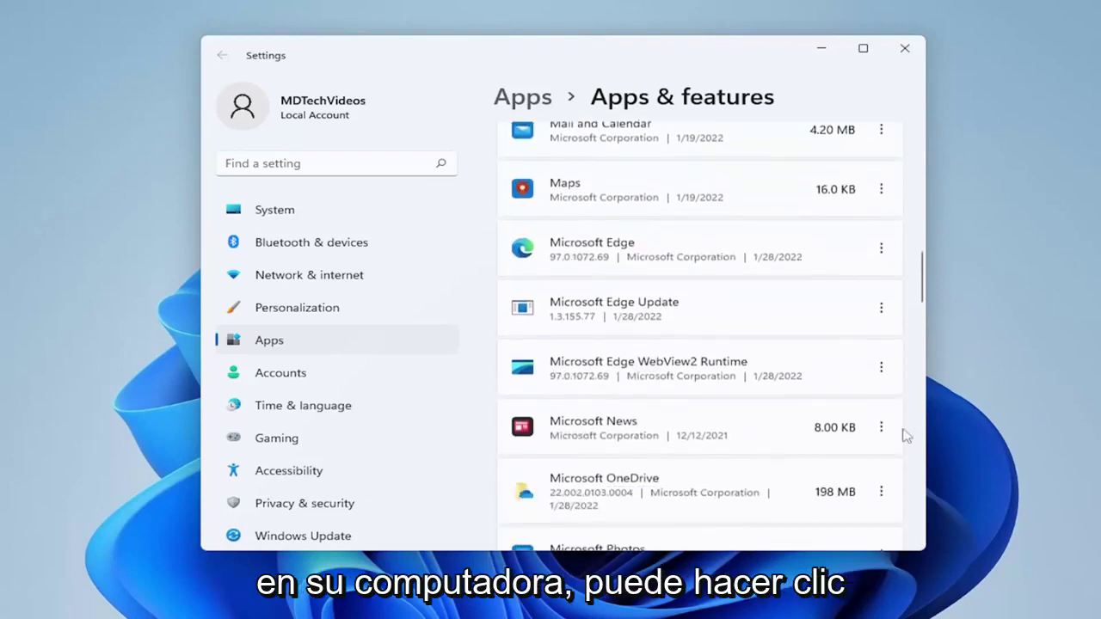
click(882, 427)
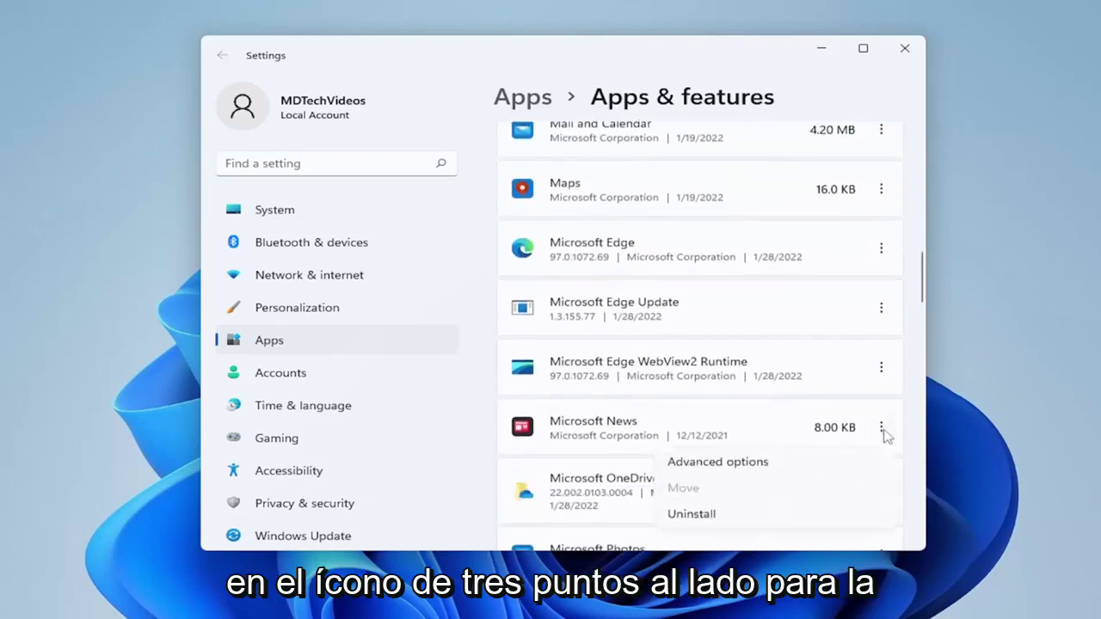
click(693, 518)
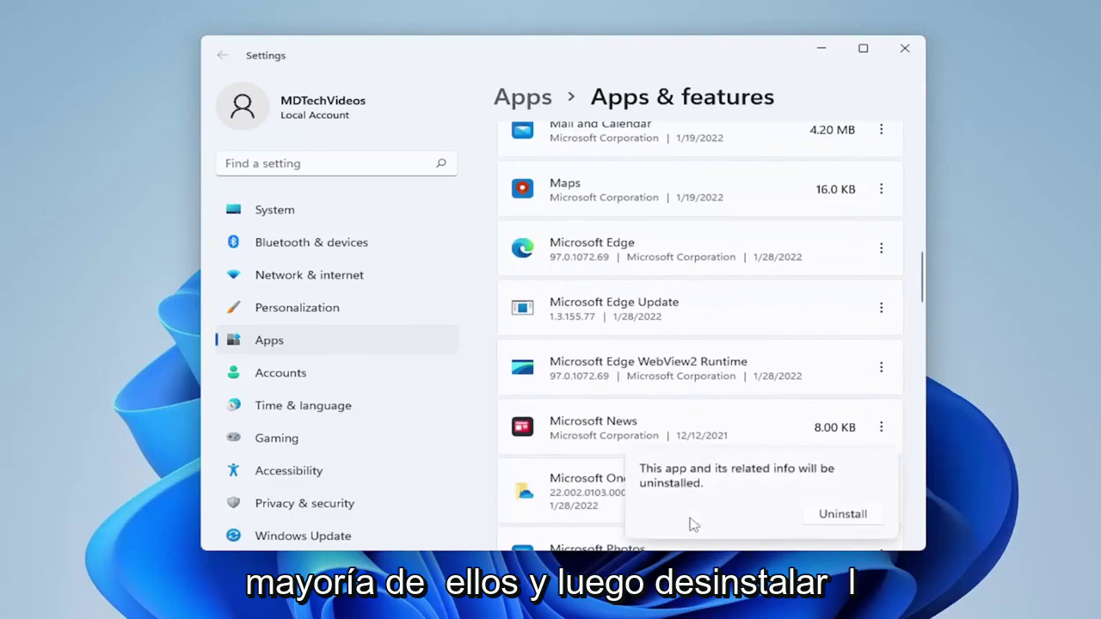
click(851, 516)
Look through the rest of the installed apps for unused programs, and close Settings.
scroll(791, 391, down, 2)
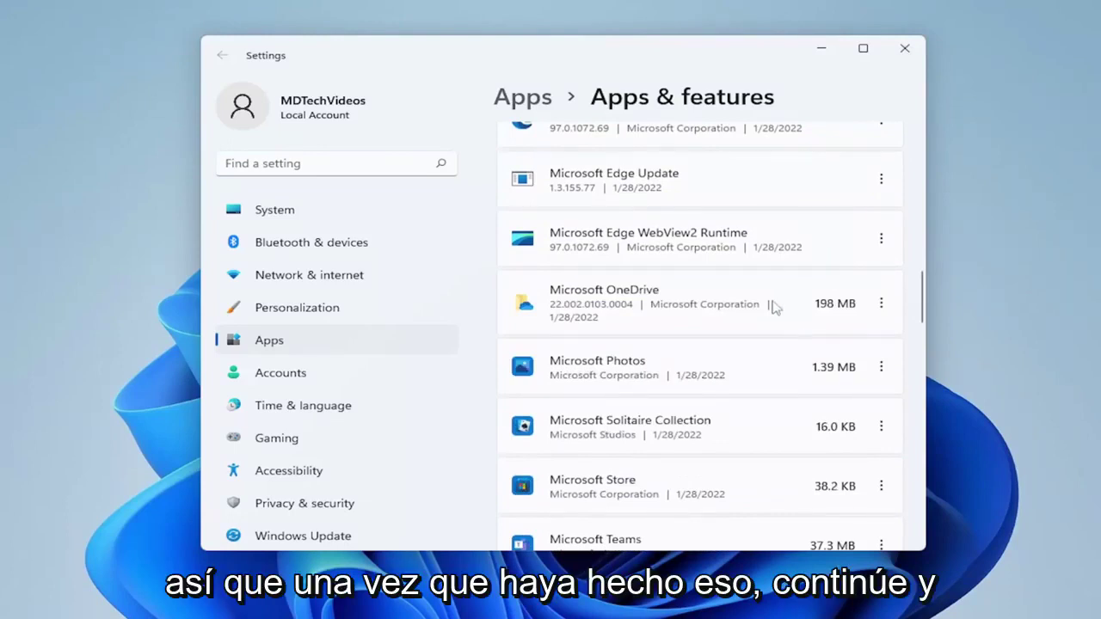
scroll(774, 413, down, 4)
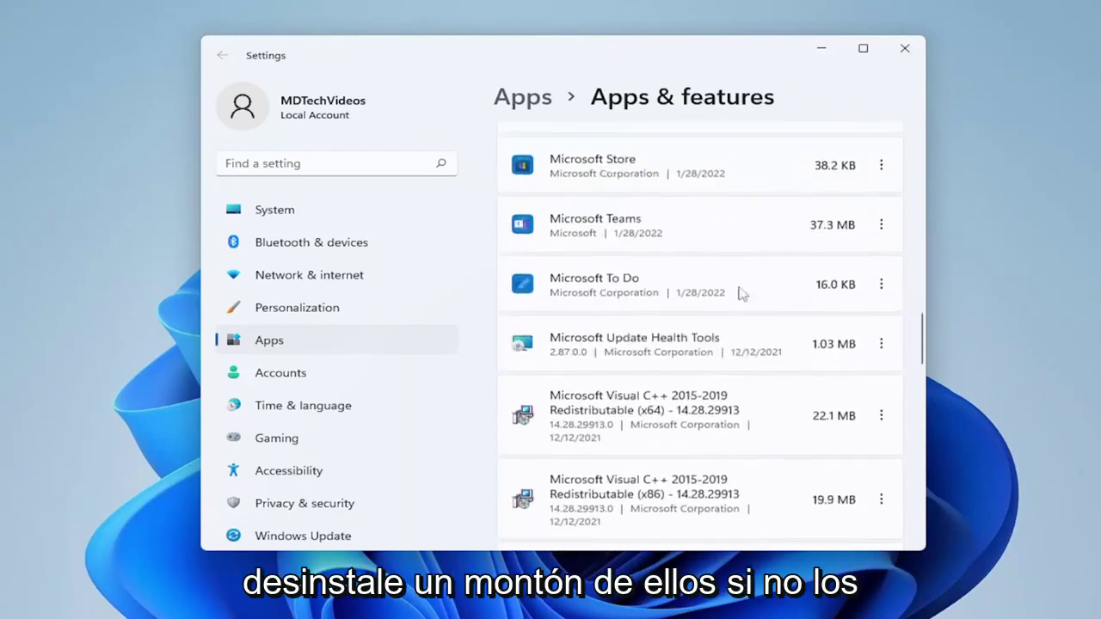
scroll(732, 381, down, 5)
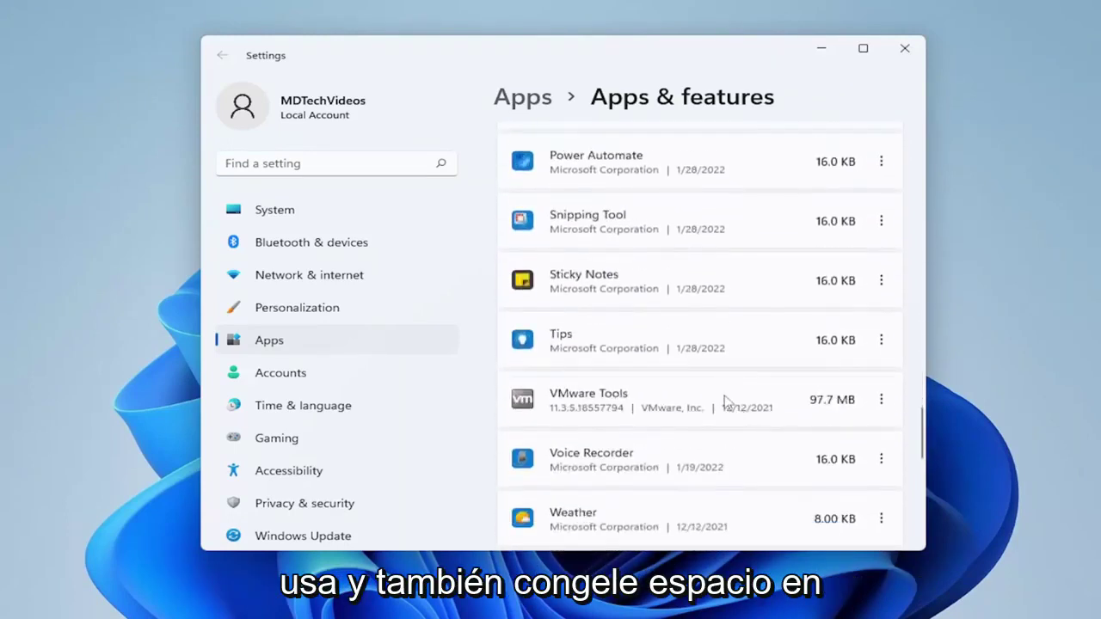
click(904, 48)
Search for Disk Cleanup, open it and start the scan of drive C:.
click(467, 602)
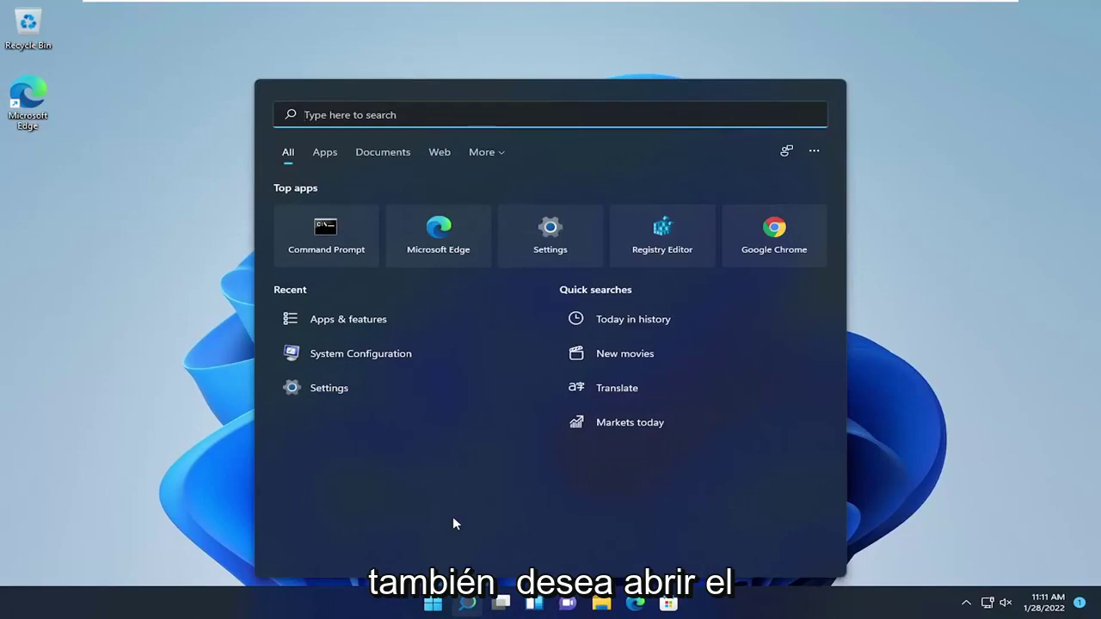
text(disk clean)
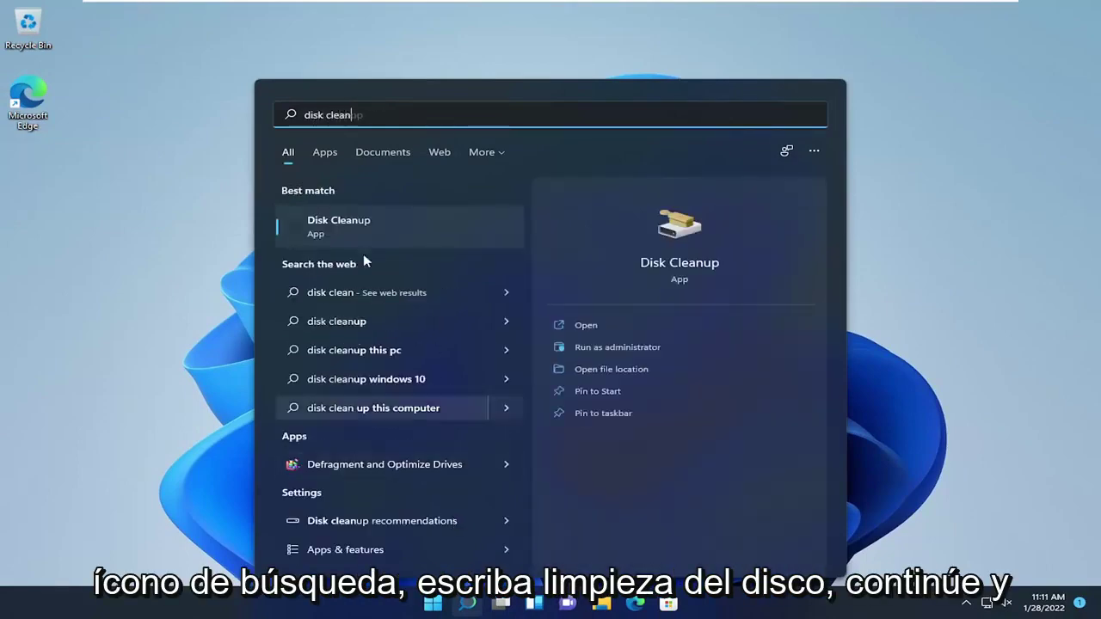
click(366, 227)
drag(179, 38, 545, 128)
click(465, 373)
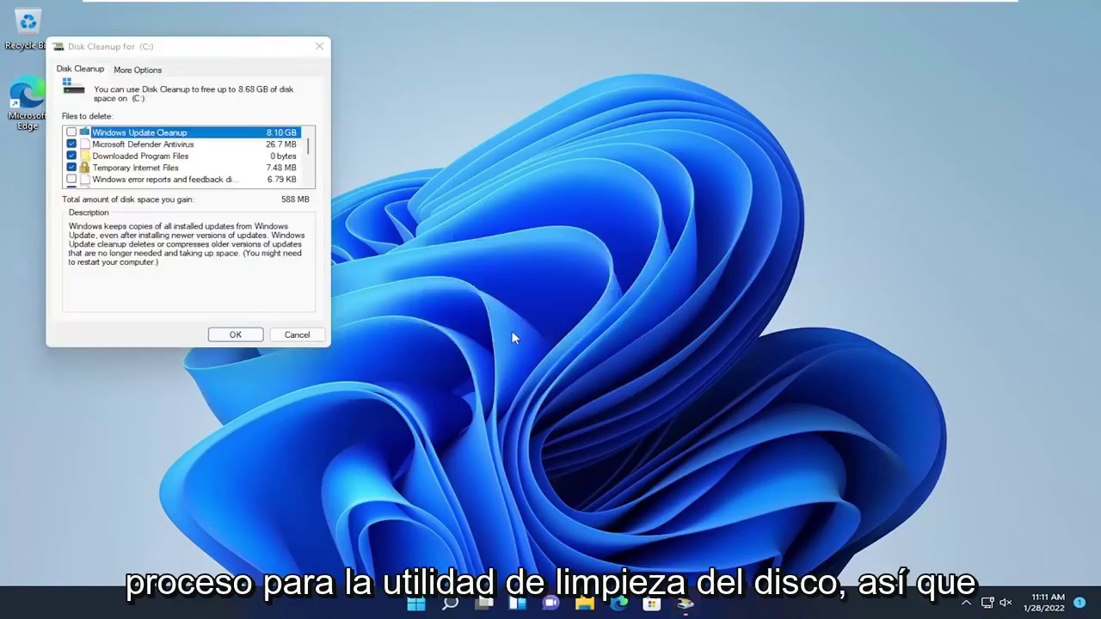
Include Windows Update Cleanup in the files to delete from drive C: and review the other file categories.
drag(249, 47, 554, 149)
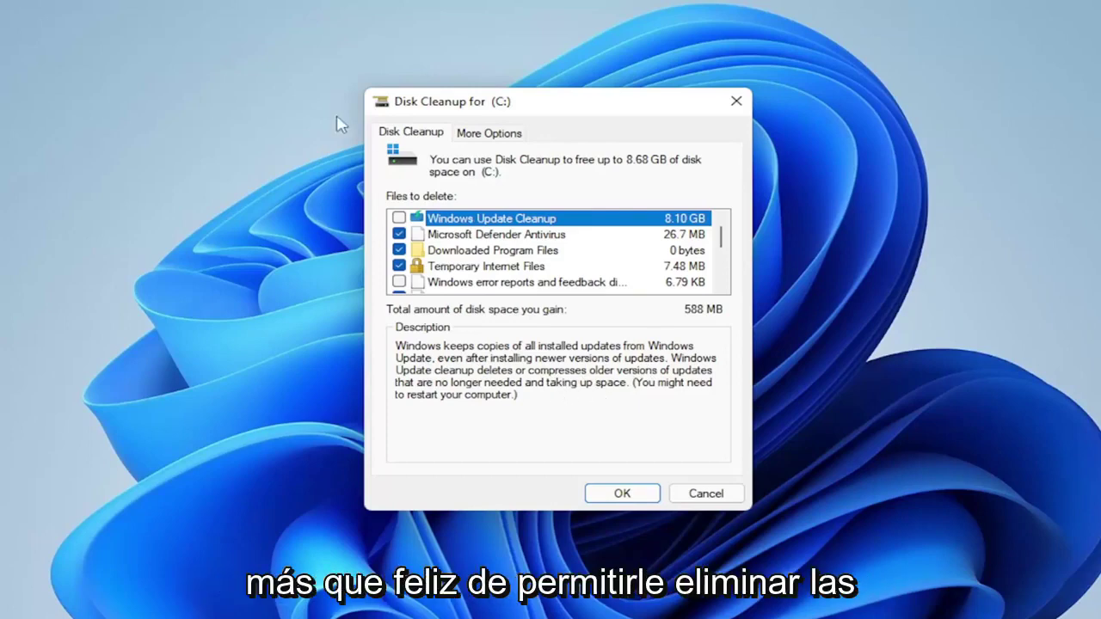
click(398, 218)
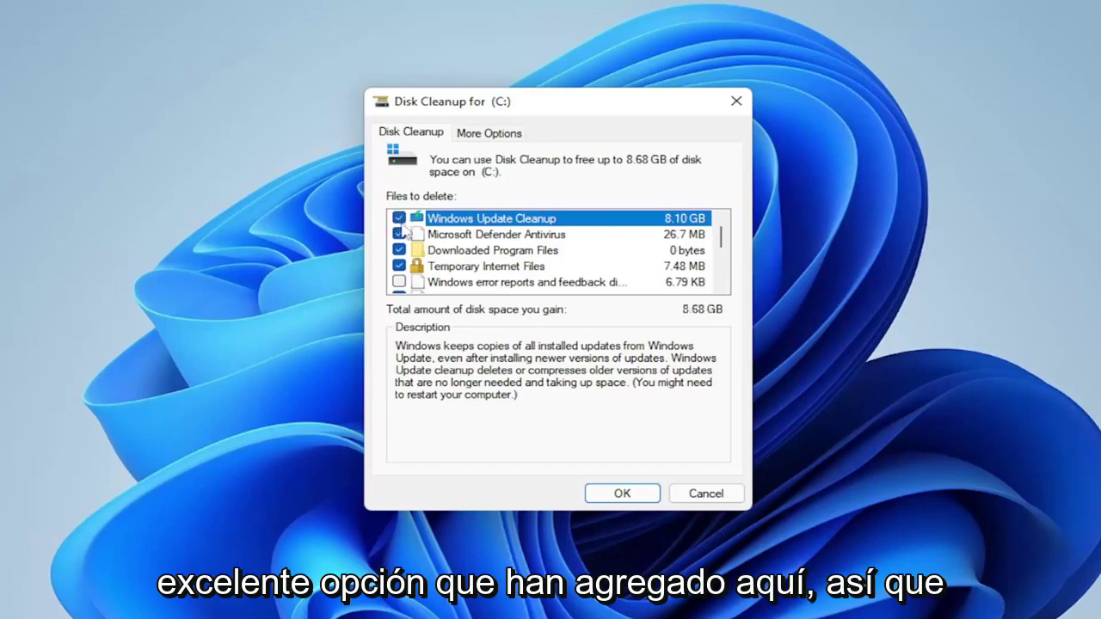
scroll(404, 258, down, 2)
scroll(402, 263, up, 3)
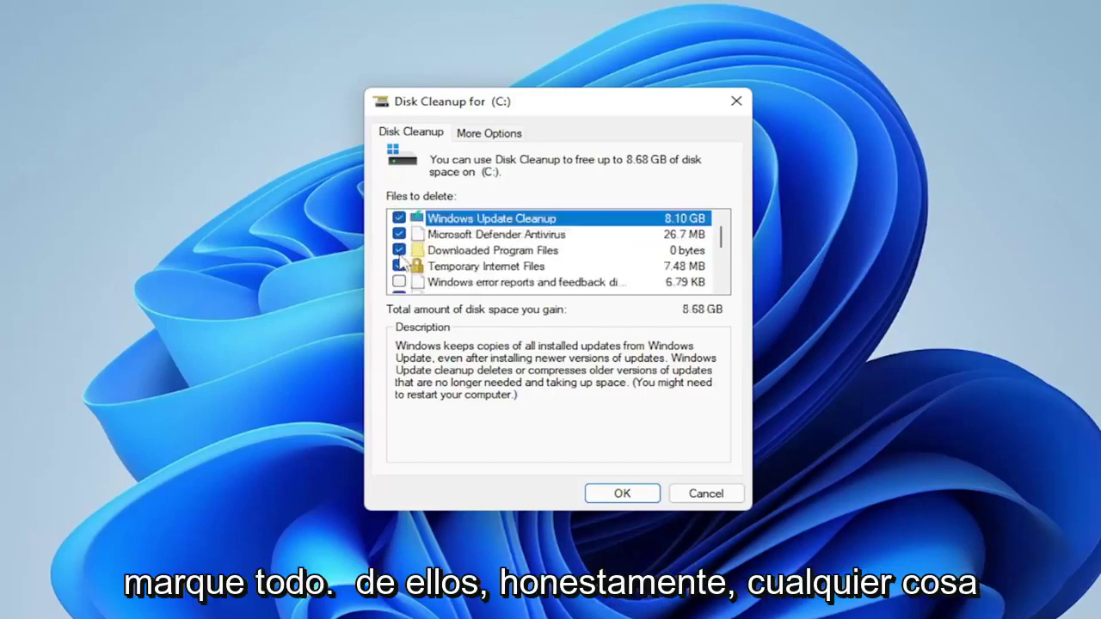
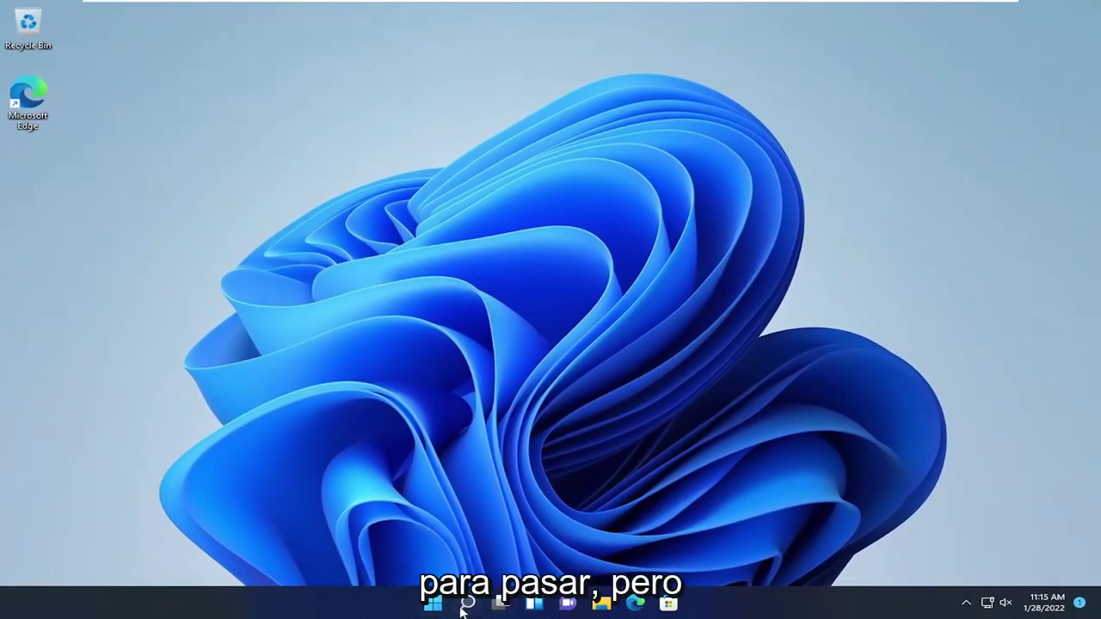
Search for the power options, open the Balanced plan's settings and check its advanced power settings.
click(465, 604)
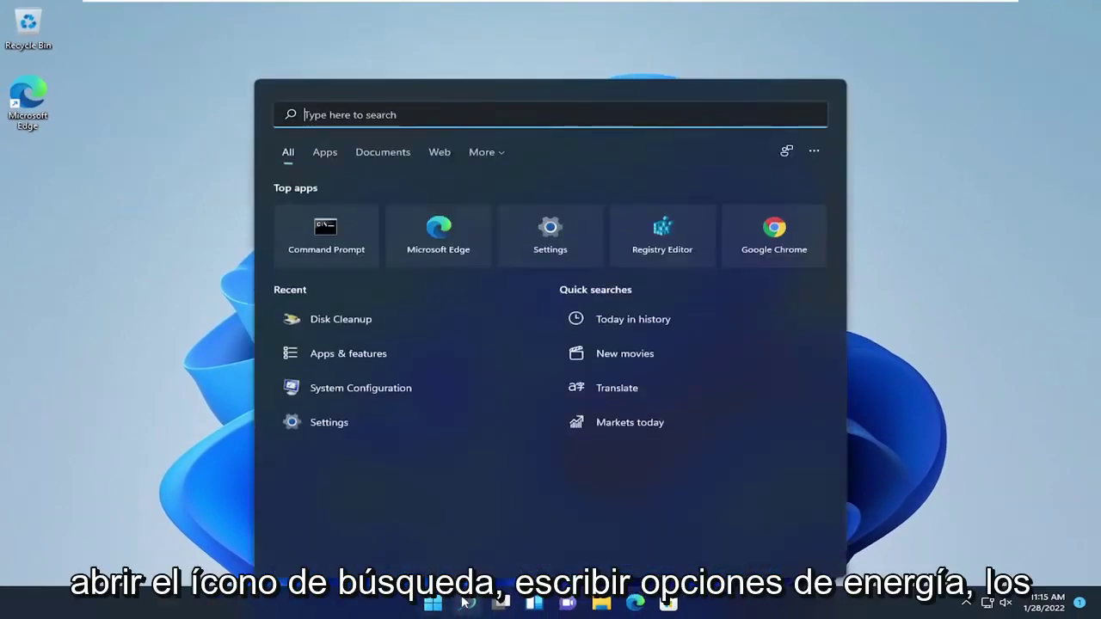
text(power options)
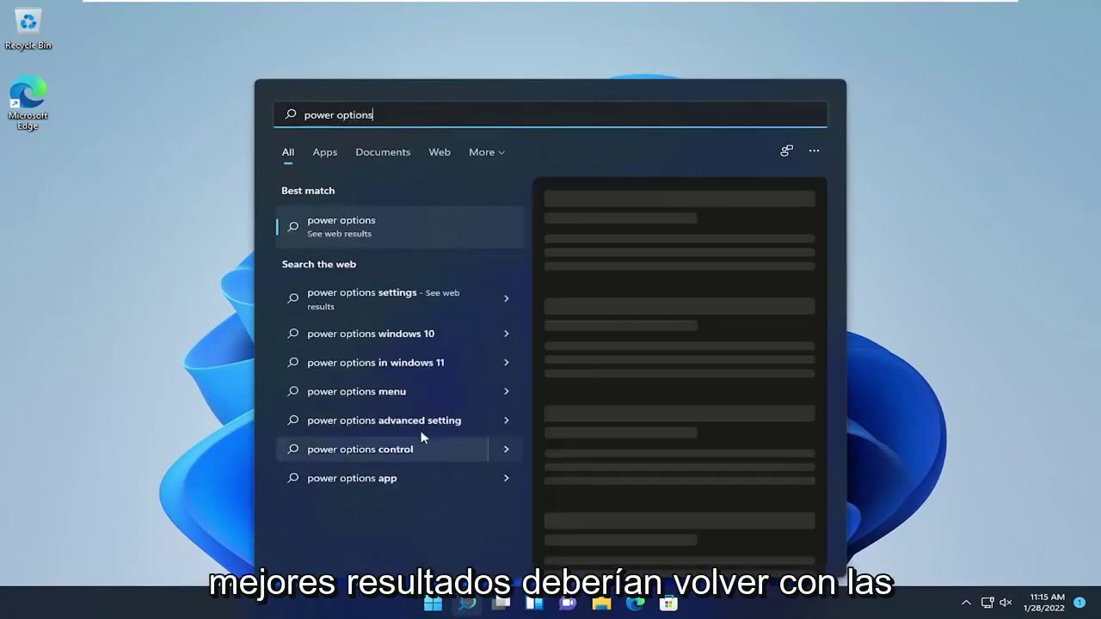
key(BackSpace)
key(BackSpace)
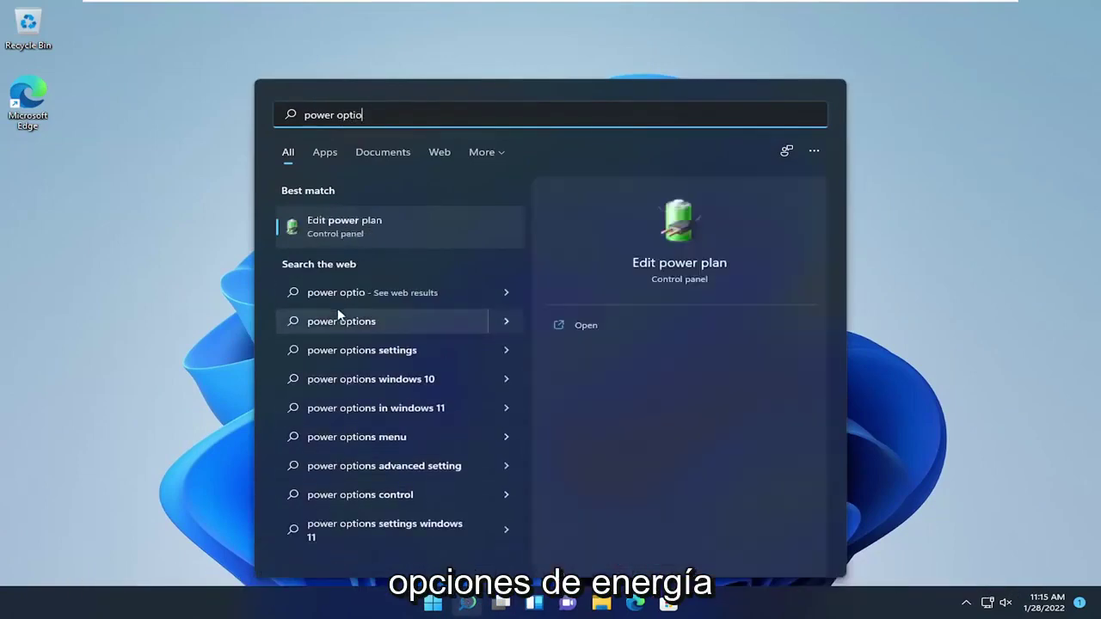
click(328, 234)
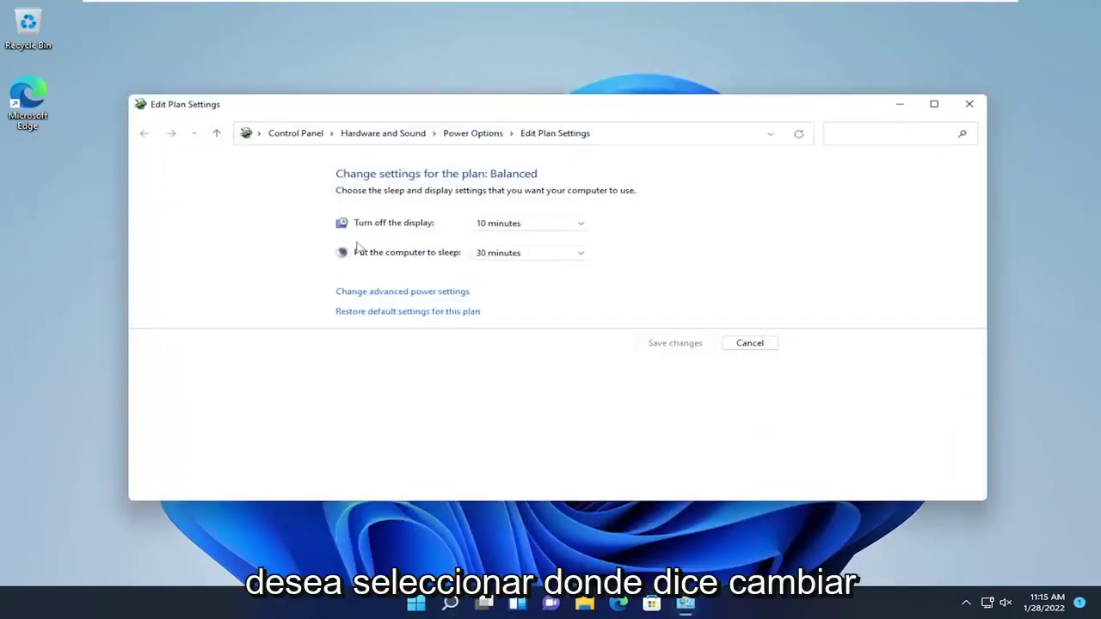
click(388, 298)
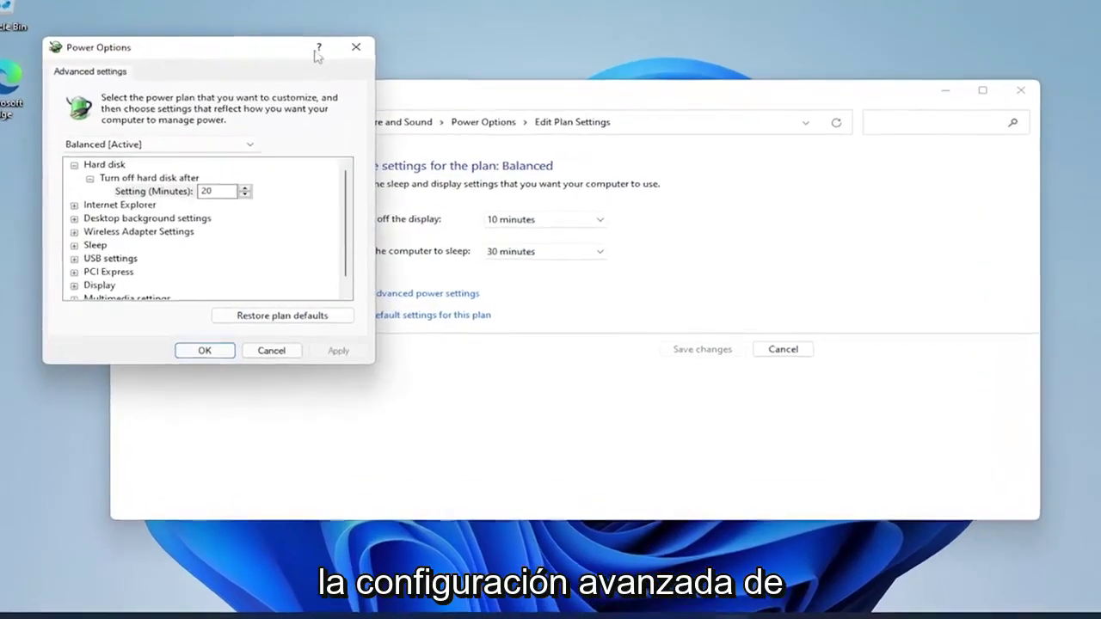
click(355, 59)
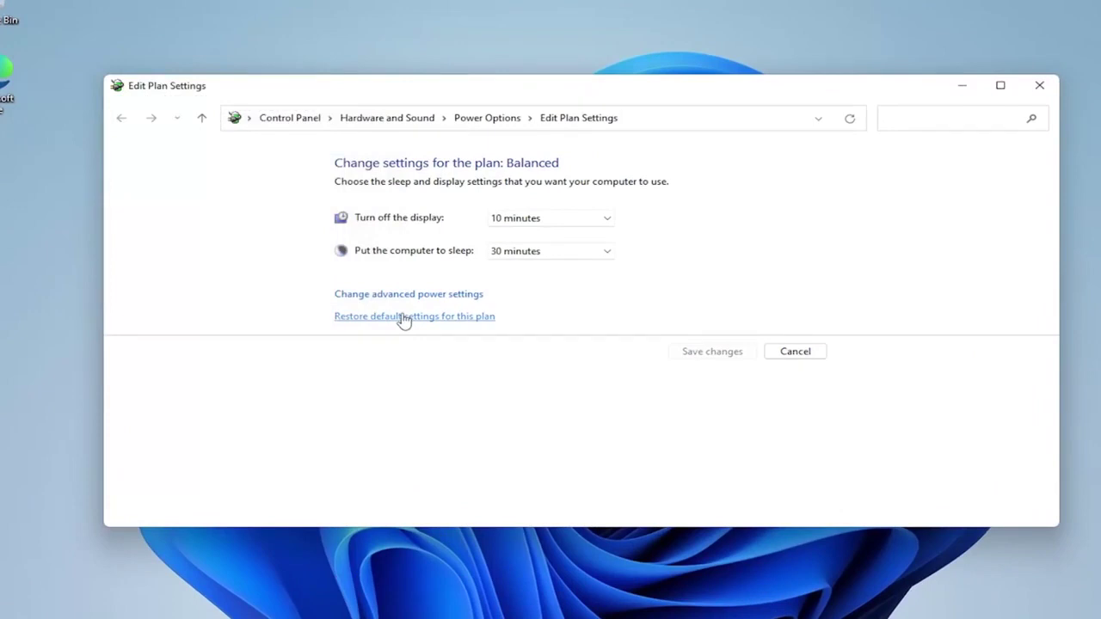
Return to the power plan list, reveal the additional plans, activate the High performance plan and close Power Options.
click(504, 120)
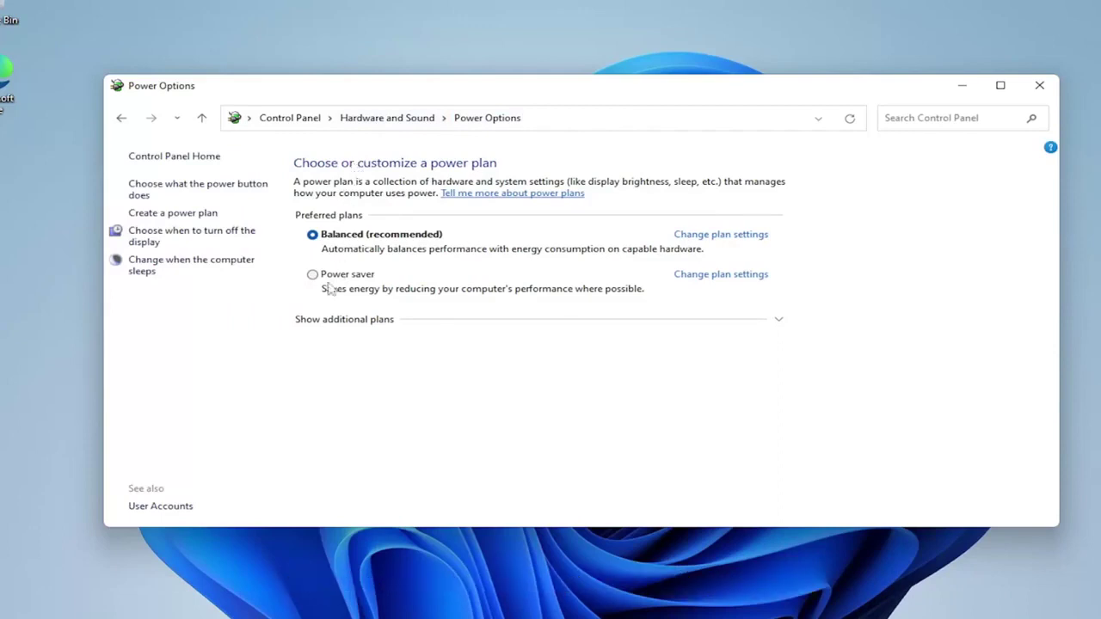
click(341, 325)
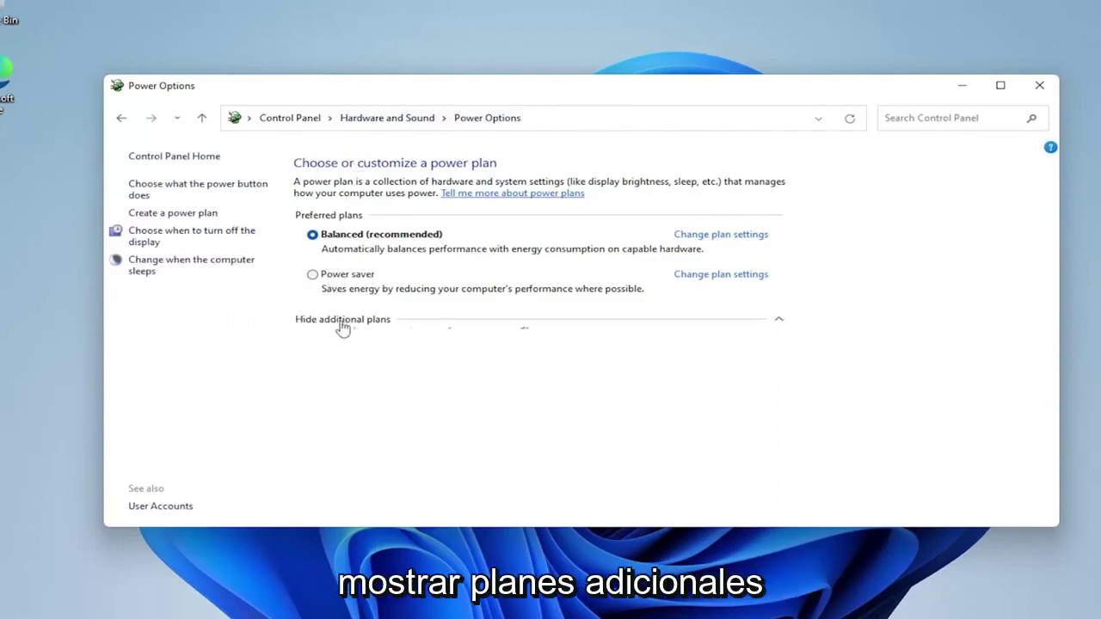
click(312, 342)
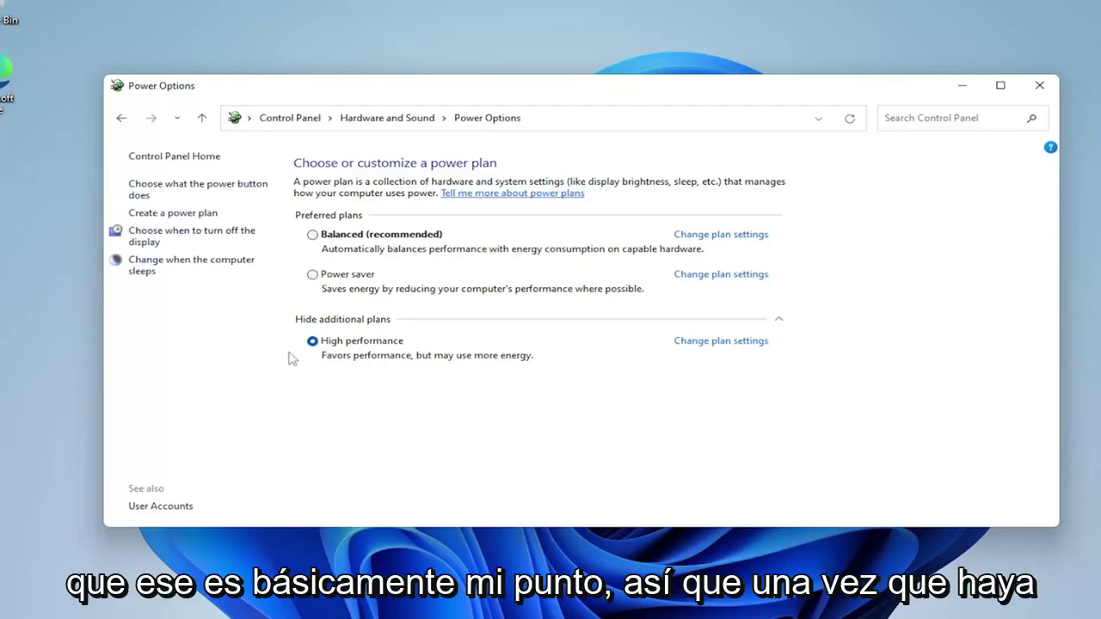
click(1039, 86)
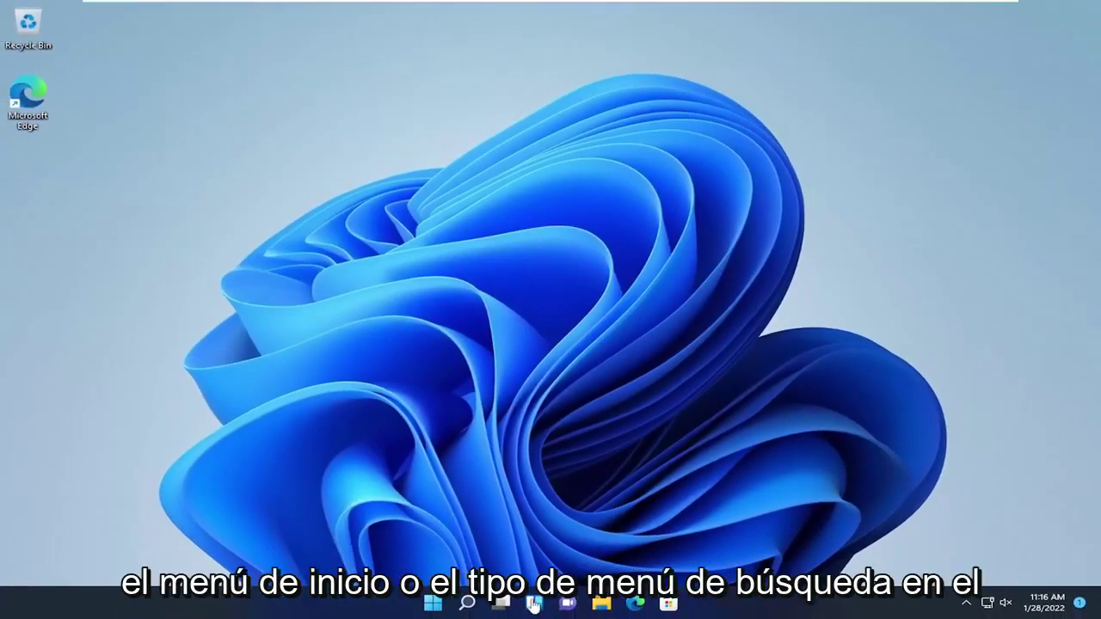
Search for the Windows appearance and performance settings and apply the visual effects option Adjust for best performance.
click(470, 604)
text(performance)
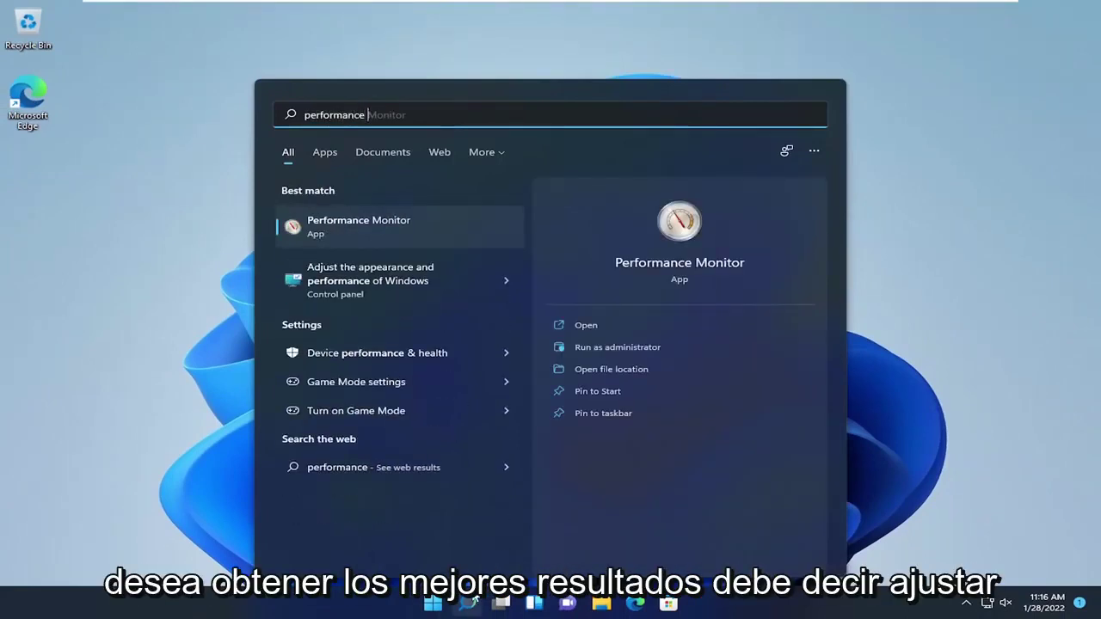
click(364, 285)
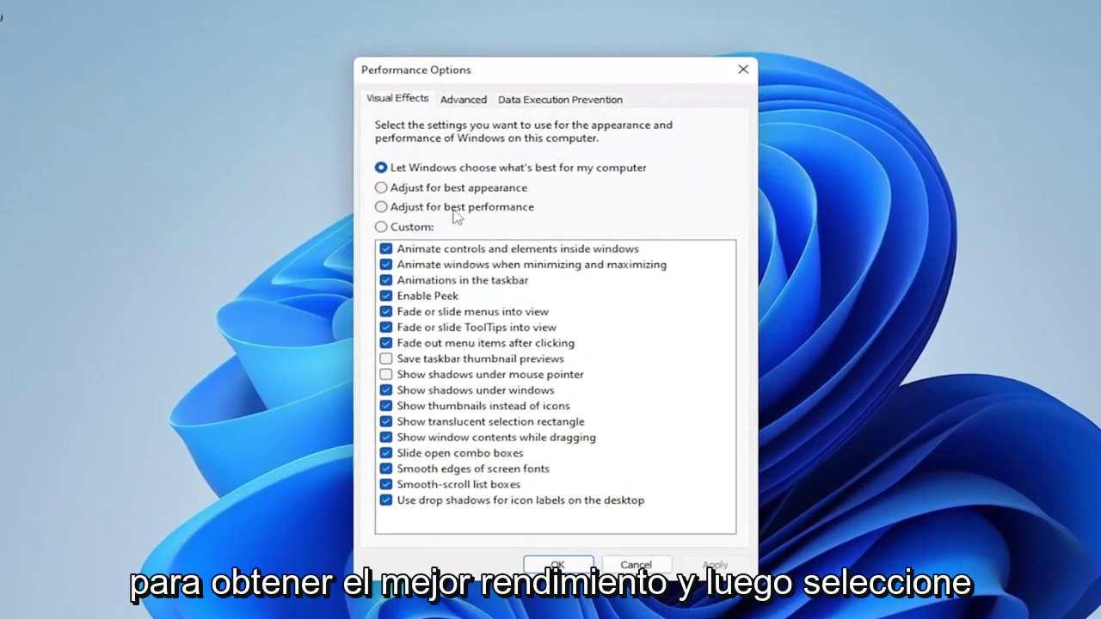
click(460, 207)
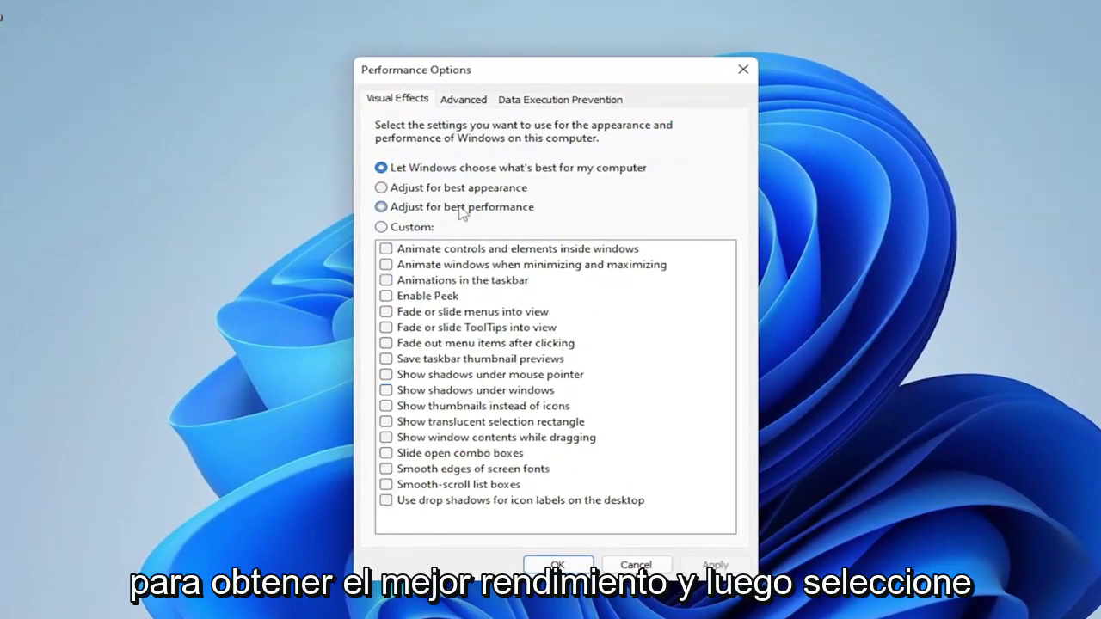
click(561, 566)
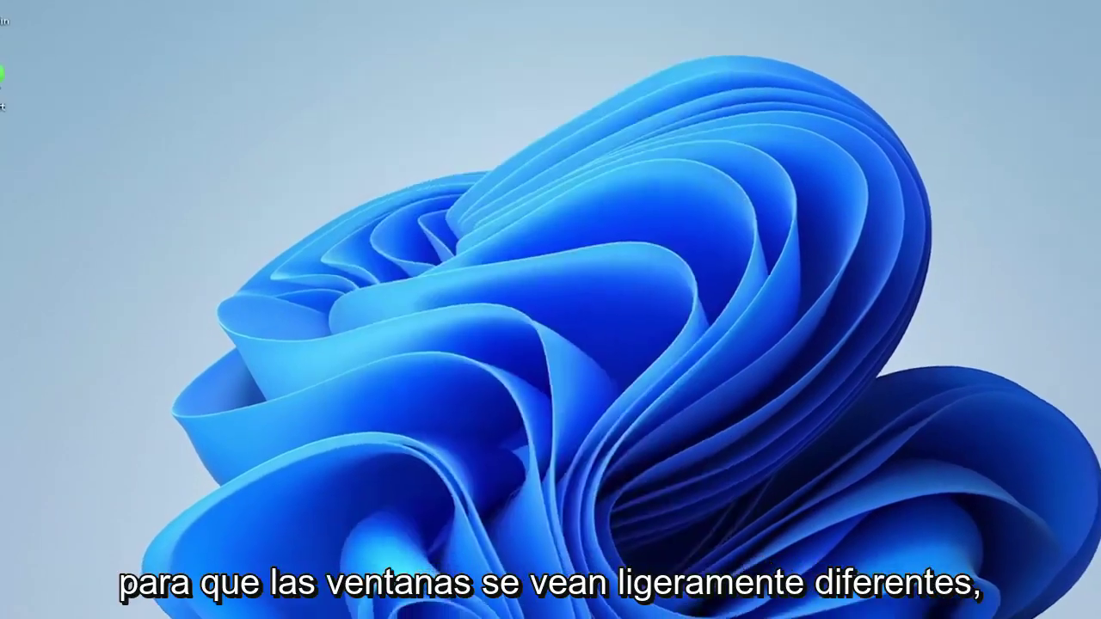
Open File Explorer to check how windows look and move with the reduced visual effects, and close it.
click(467, 604)
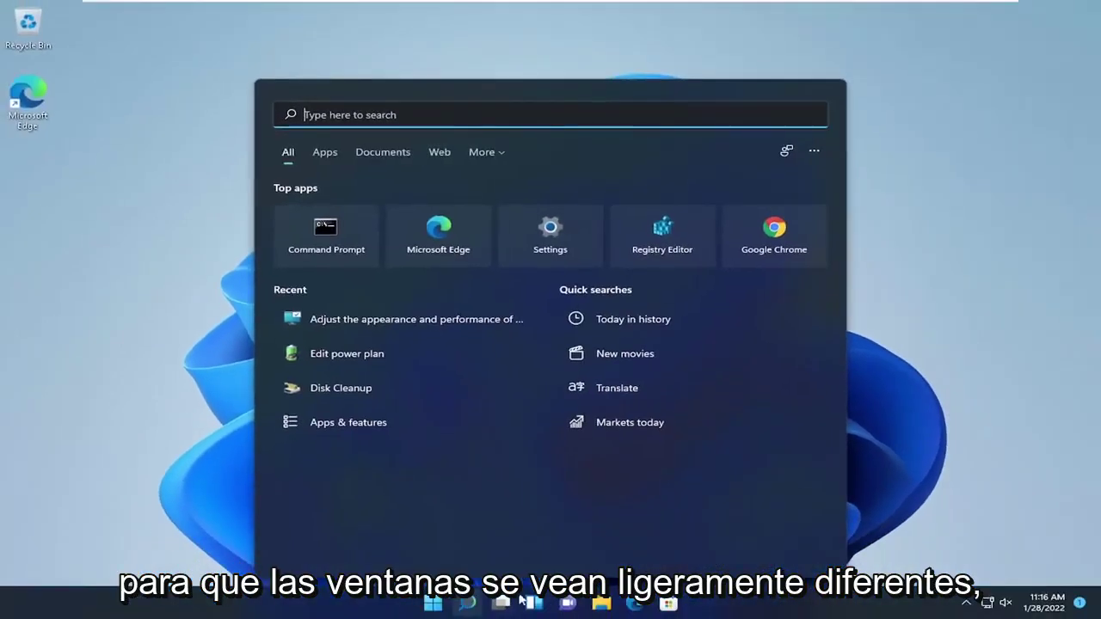
click(600, 605)
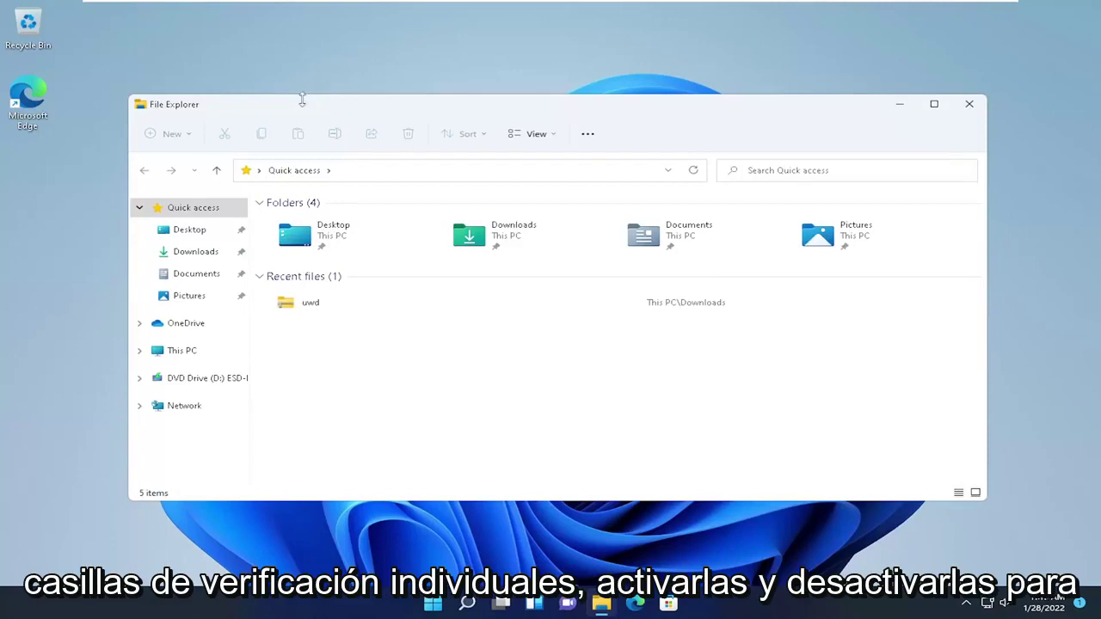
drag(297, 96, 398, 84)
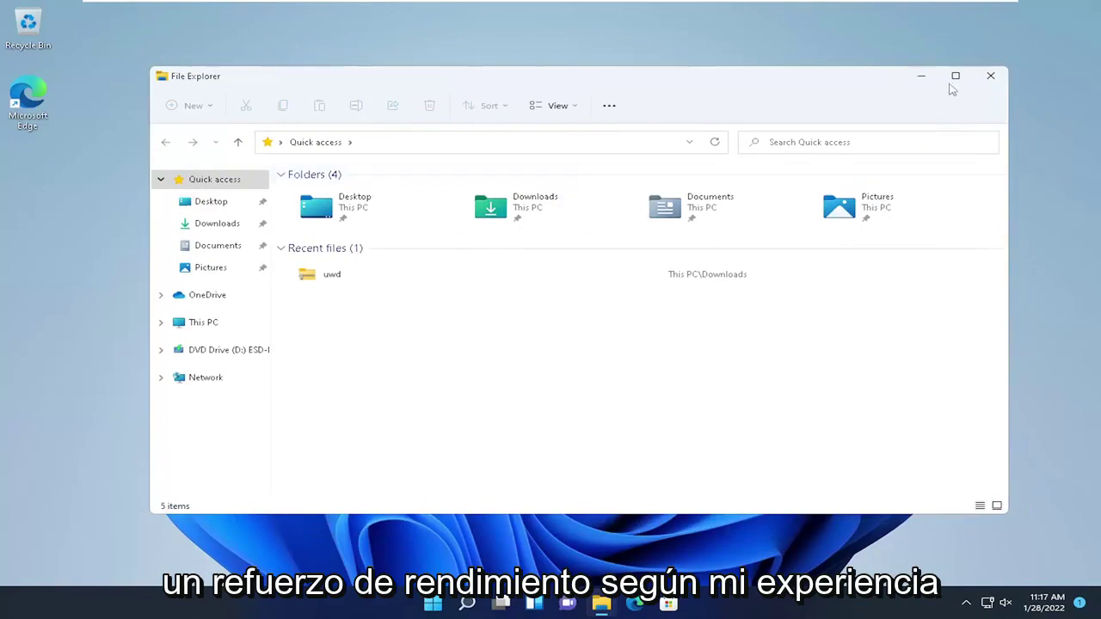
click(988, 77)
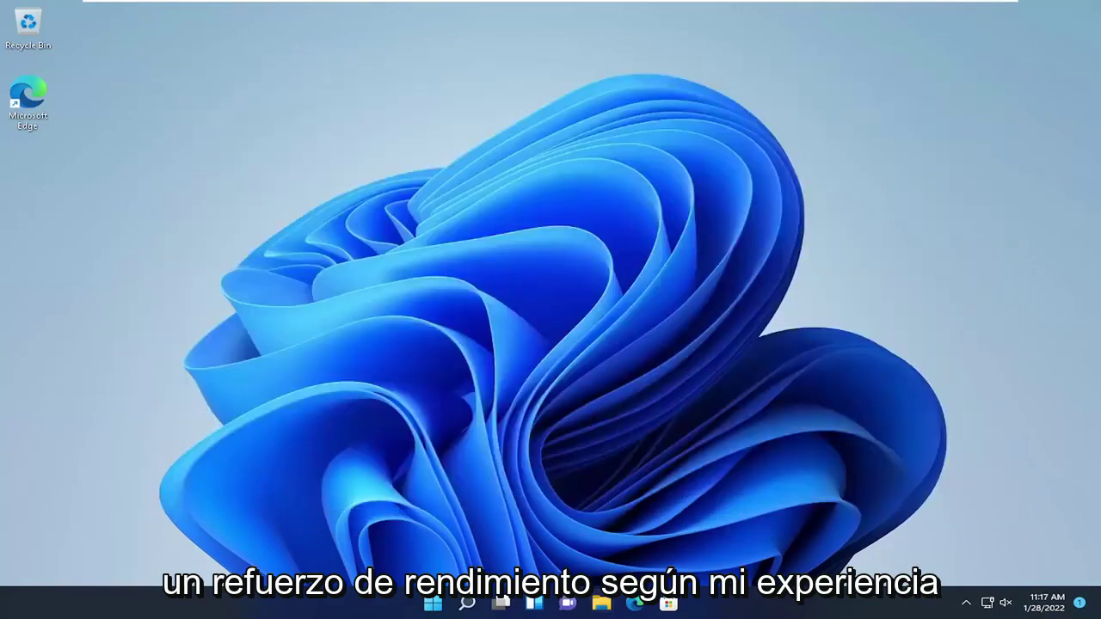
Search for cmd and open Command Prompt as administrator, allowing it to make changes to the device.
click(464, 606)
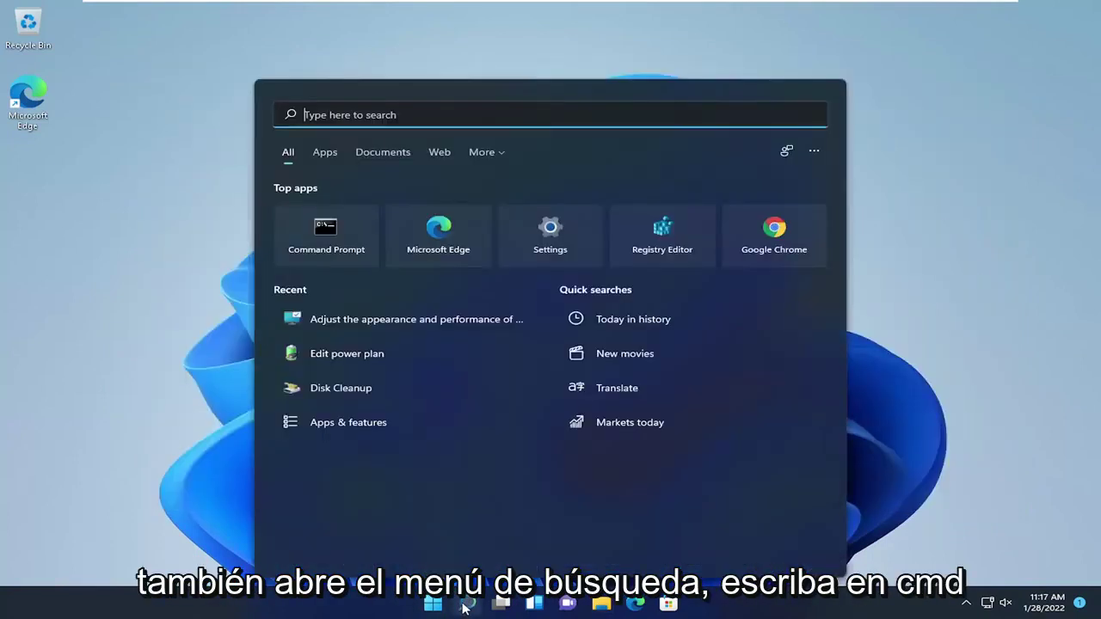
text(cmd)
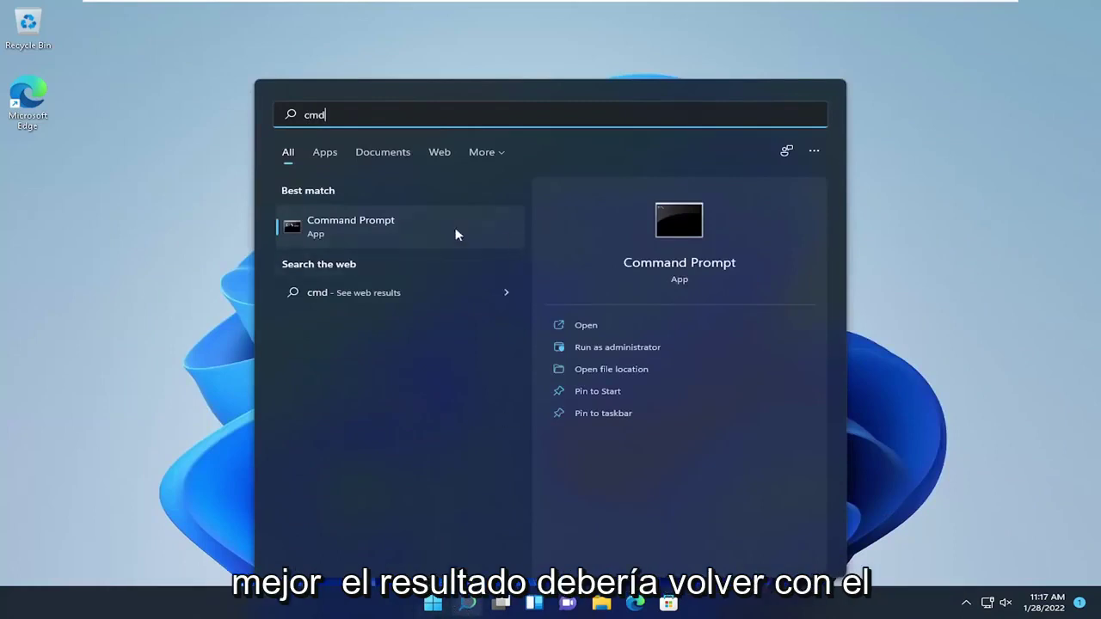
right_click(362, 226)
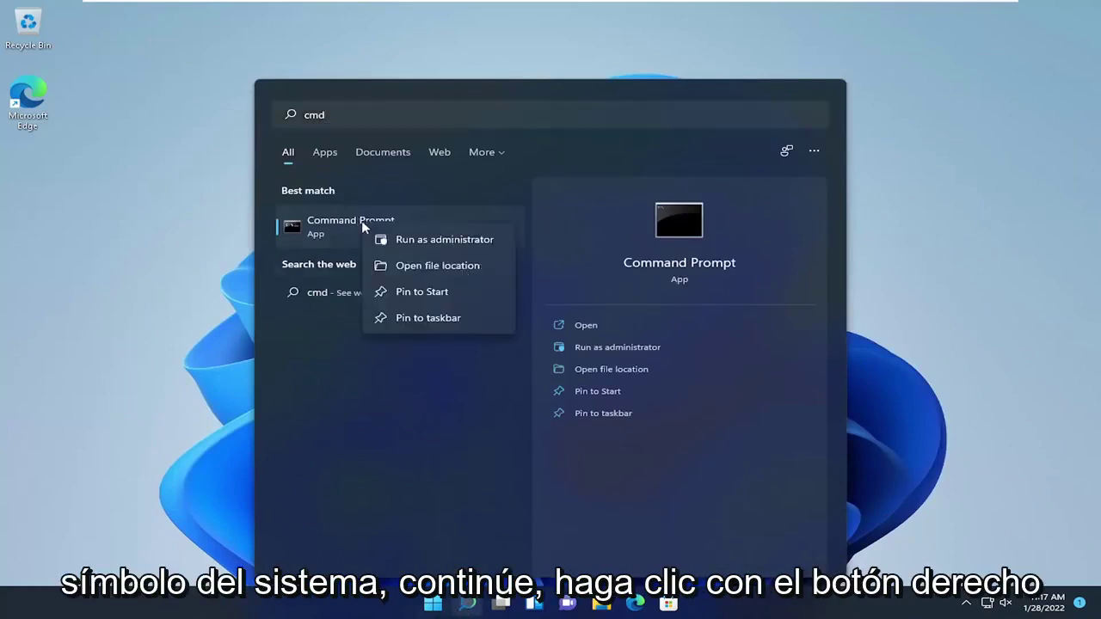
click(419, 239)
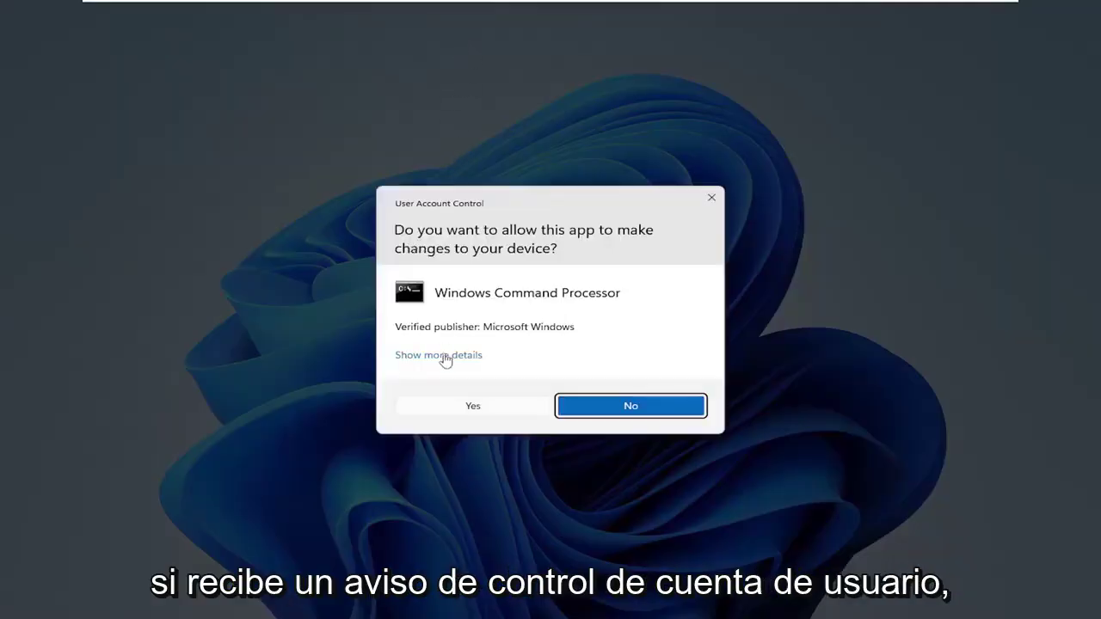
click(472, 407)
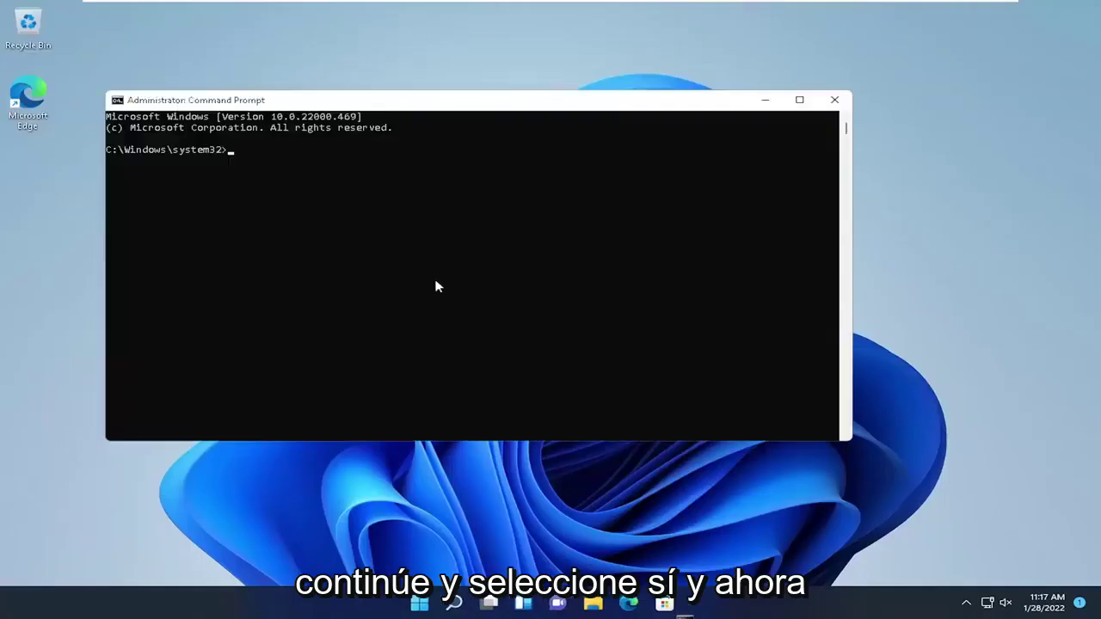
Run the system file check with sfc /scannow and close Command Prompt once the scan is complete.
drag(386, 116, 533, 102)
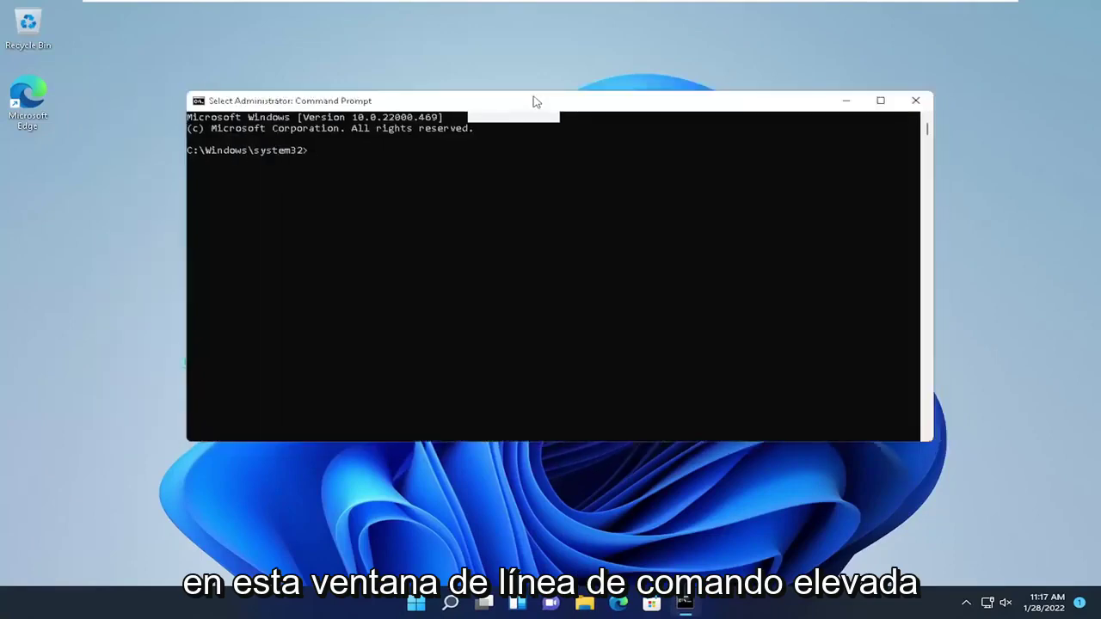
text(sfc)
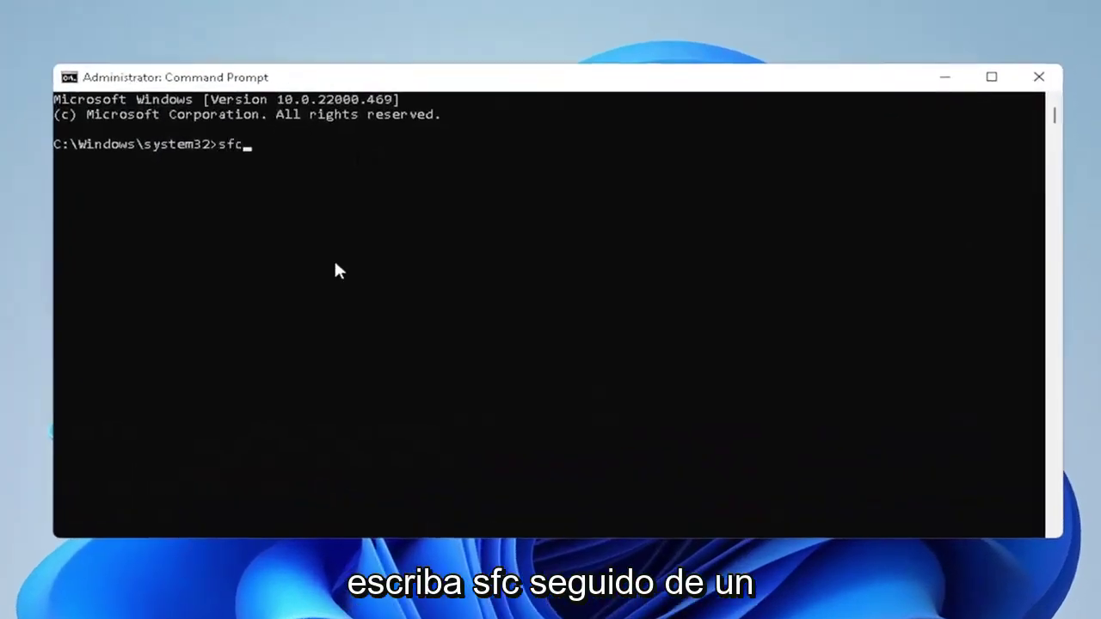
text( /scann)
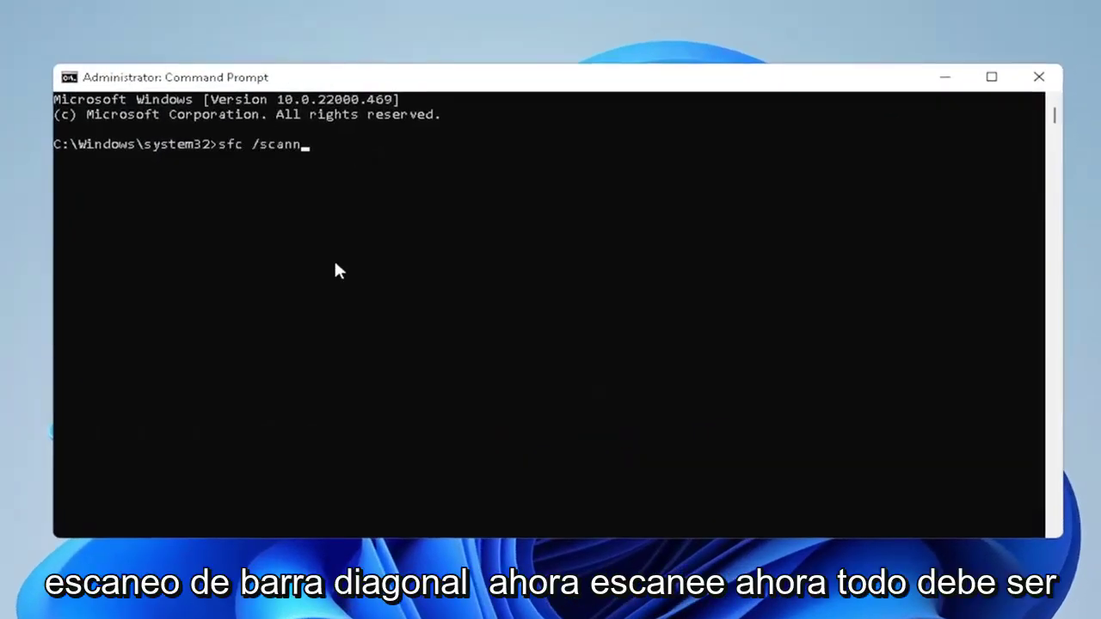
text(ow)
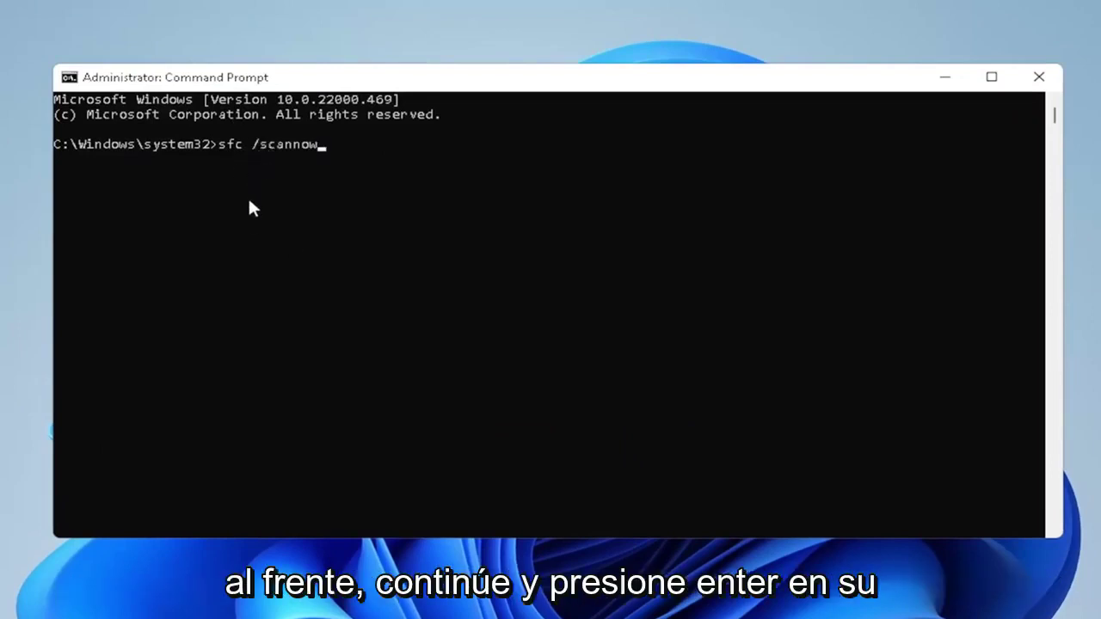
key(Return)
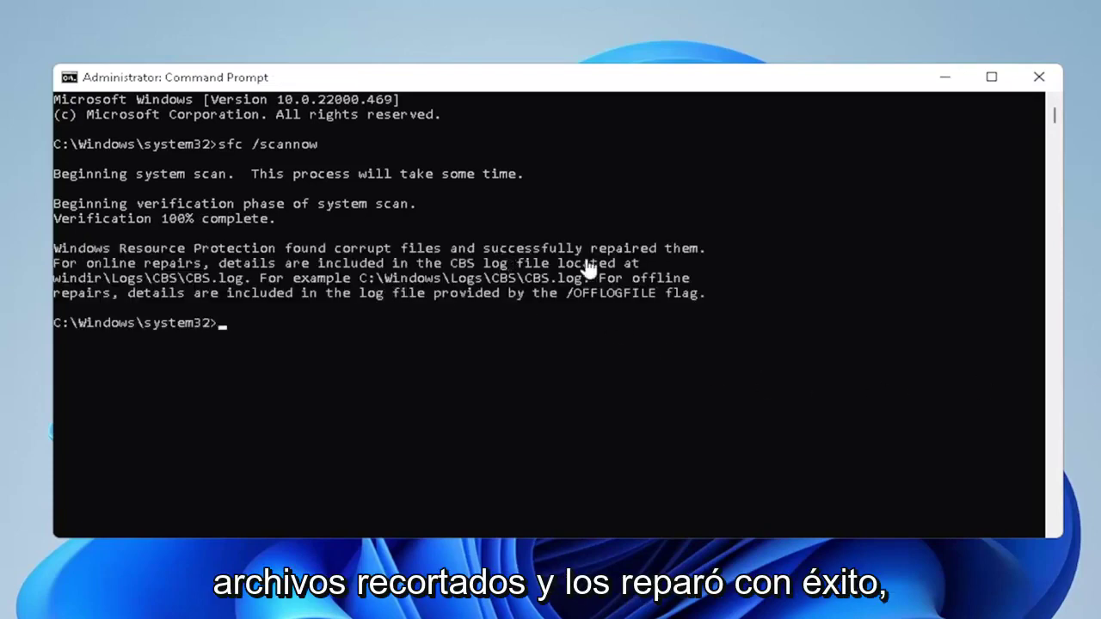
click(1039, 76)
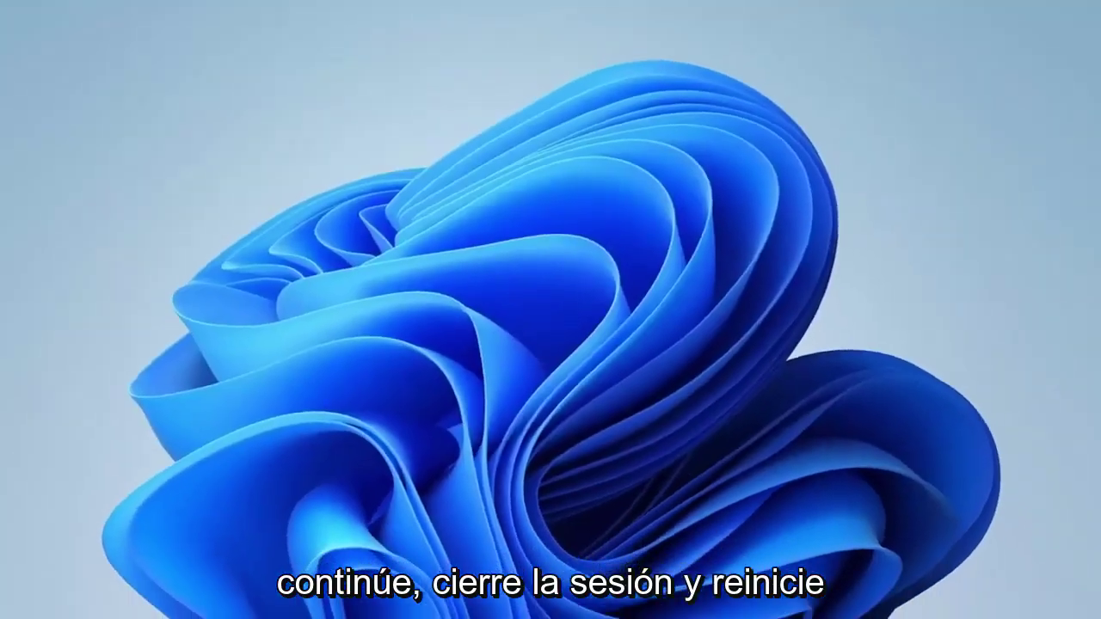
Restart the computer.
right_click(433, 602)
mouse_move(439, 551)
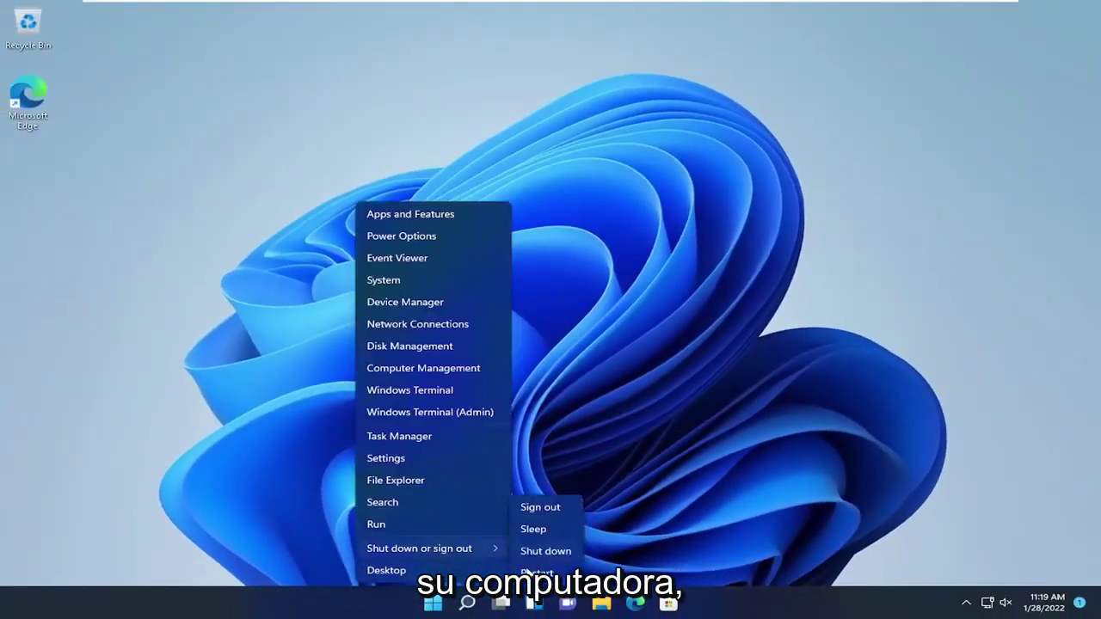
click(550, 571)
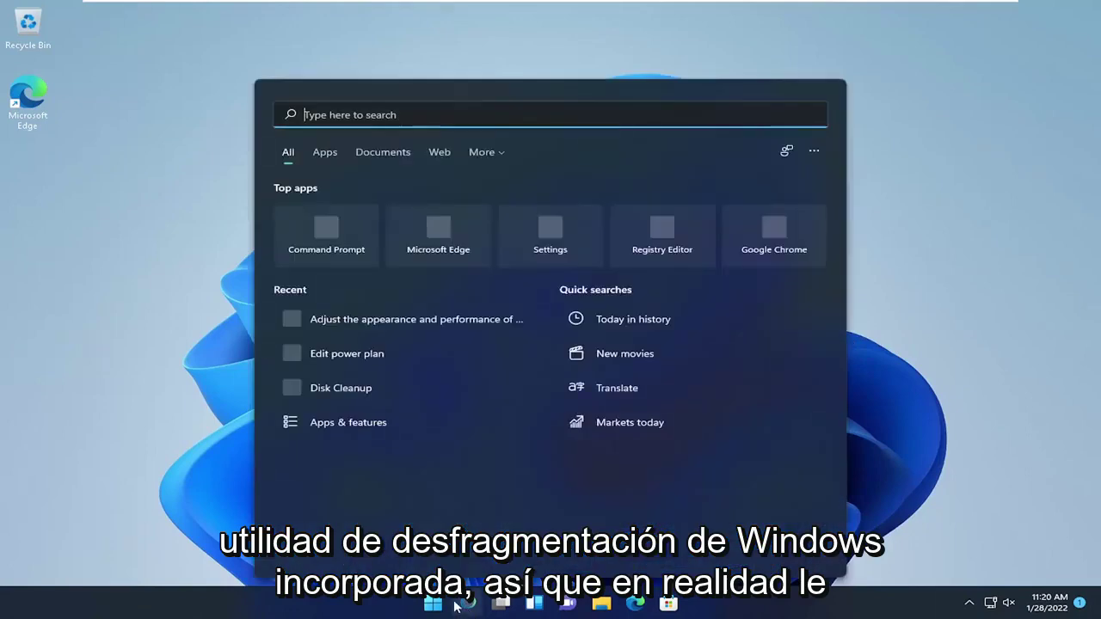
Search for defrag and open Defragment and Optimize Drives.
click(458, 605)
text(defrag)
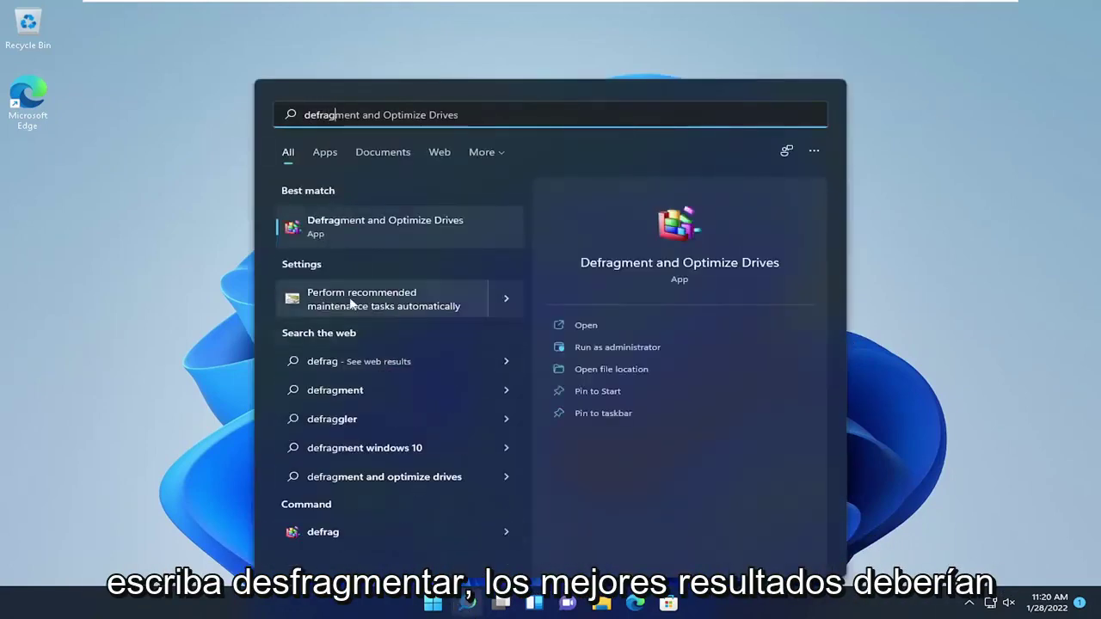
click(417, 223)
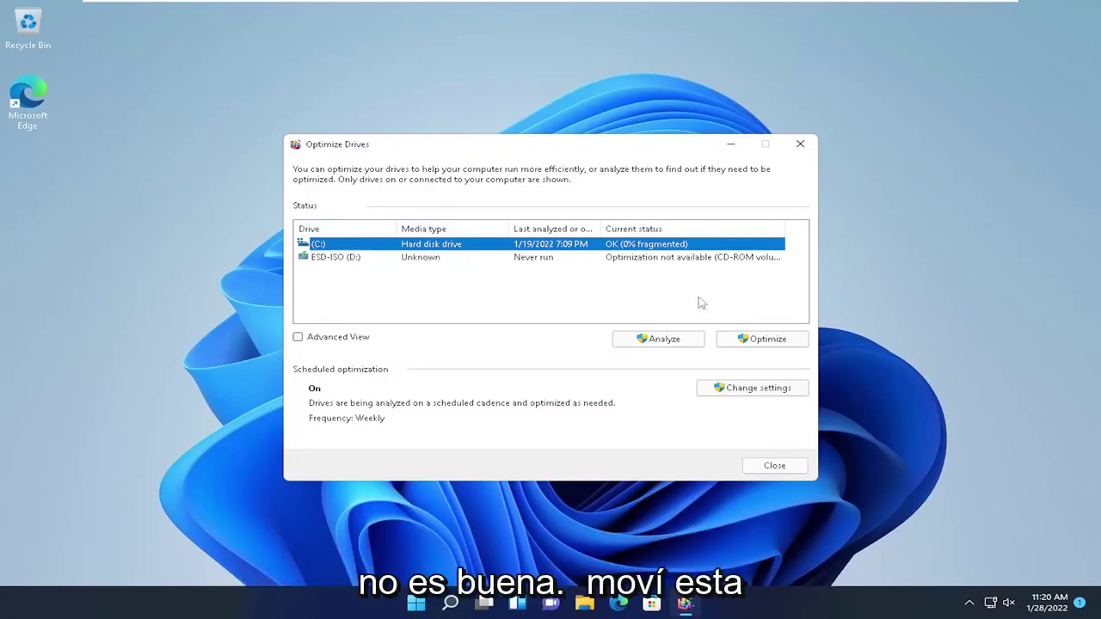
mouse_move(437, 152)
mouse_down()
mouse_move(447, 148)
mouse_move(436, 136)
mouse_up()
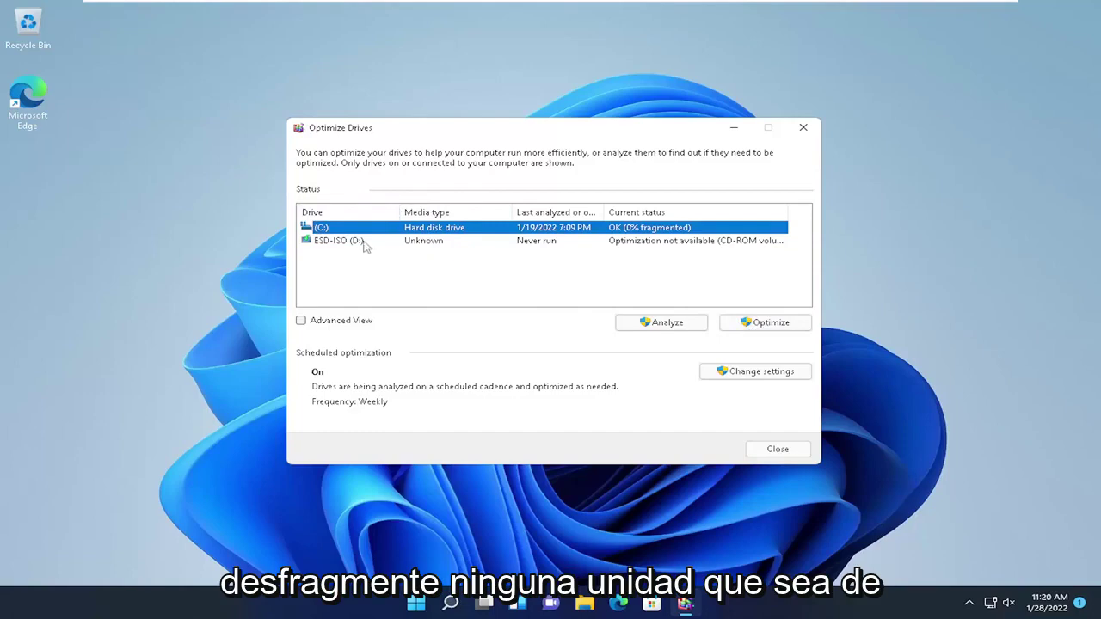
Check the media type and optimization status of drives C: and D:, and close Optimize Drives.
click(341, 243)
click(468, 228)
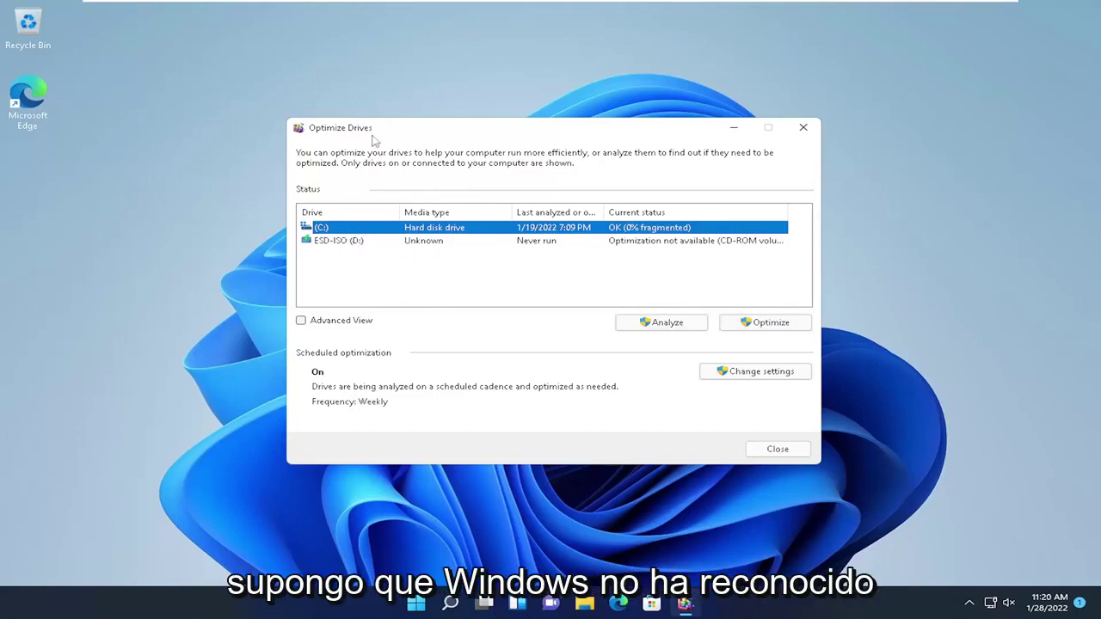
mouse_move(371, 135)
mouse_down()
mouse_move(399, 128)
mouse_move(375, 136)
mouse_up()
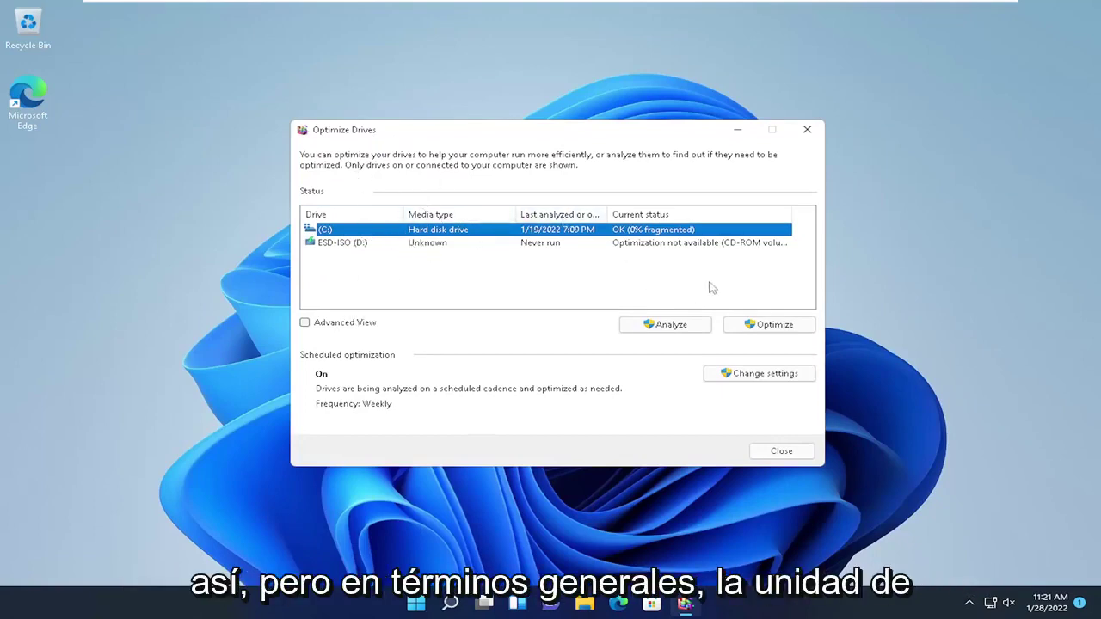
click(430, 244)
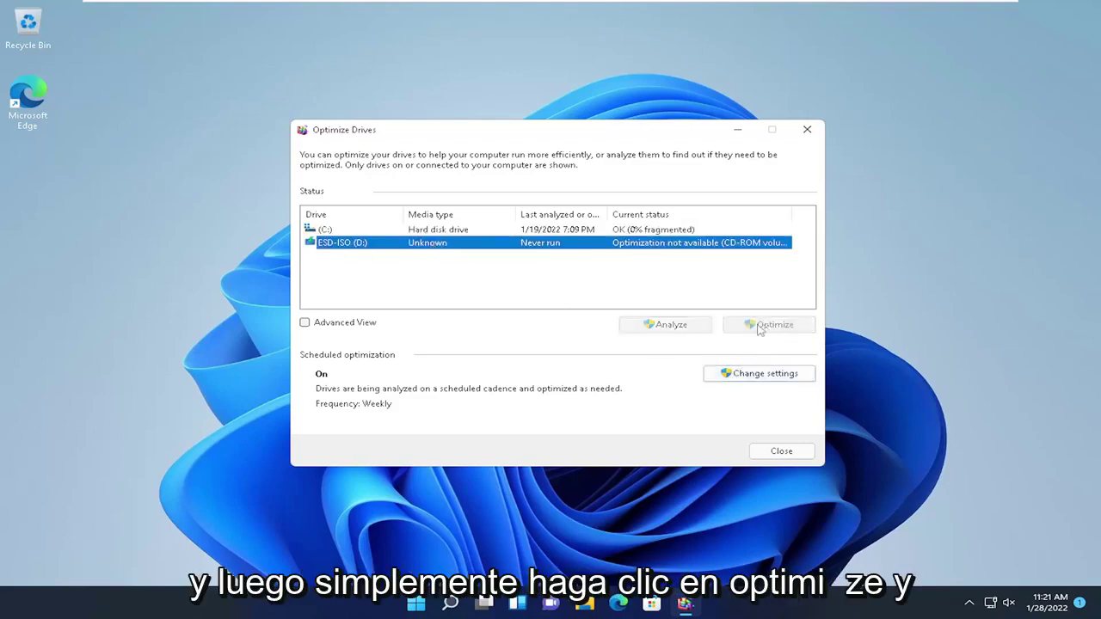
click(382, 229)
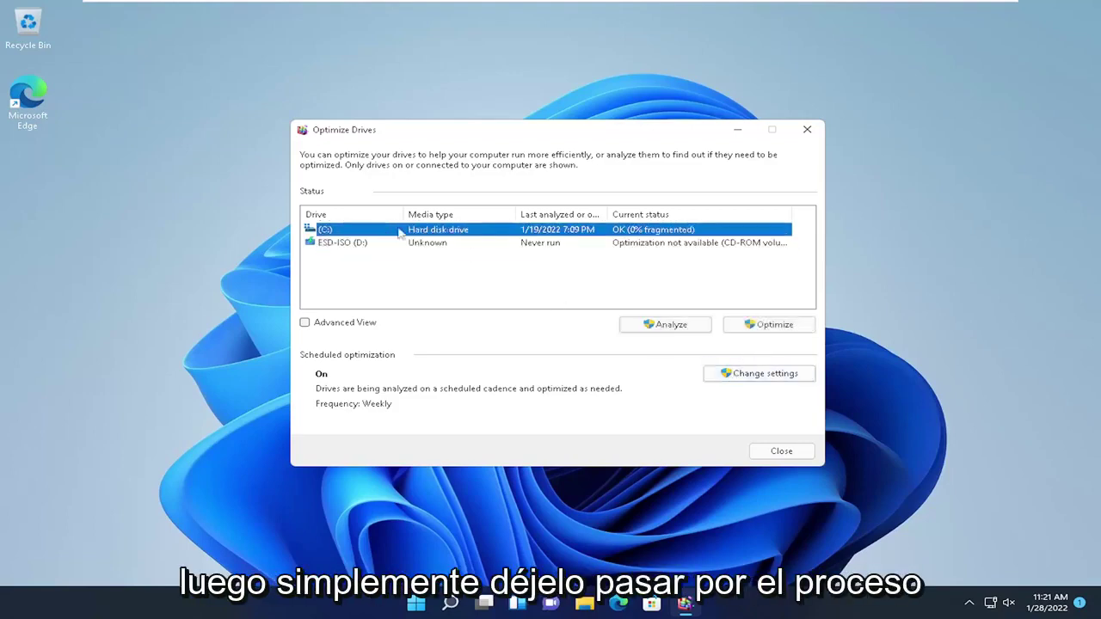
click(806, 131)
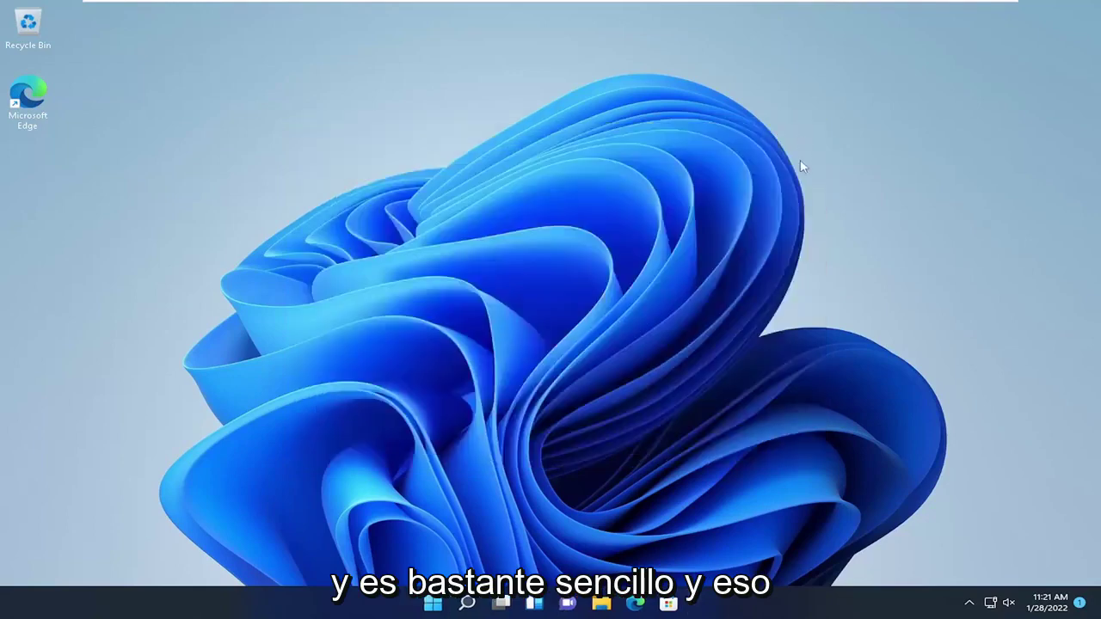